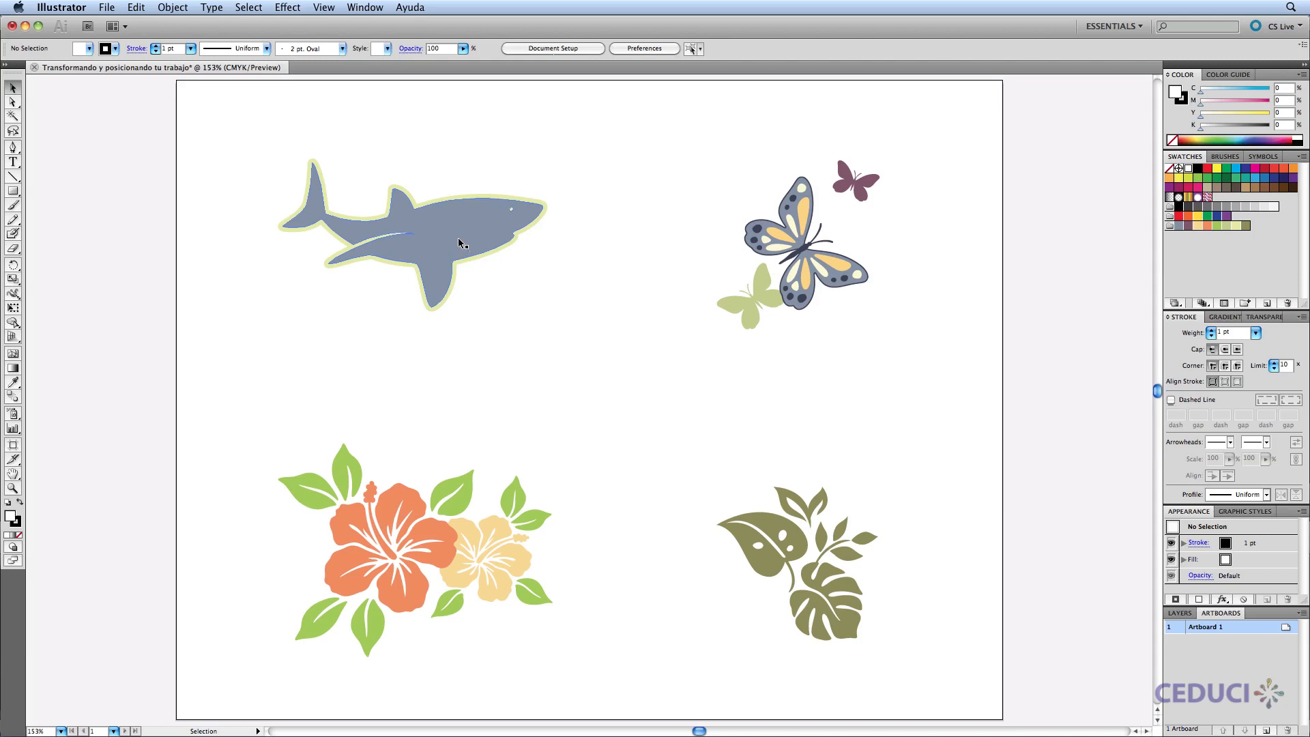
Step: Try moving the shark freehand to the middle of the artboard and undo the move
drag(458, 236, 633, 400)
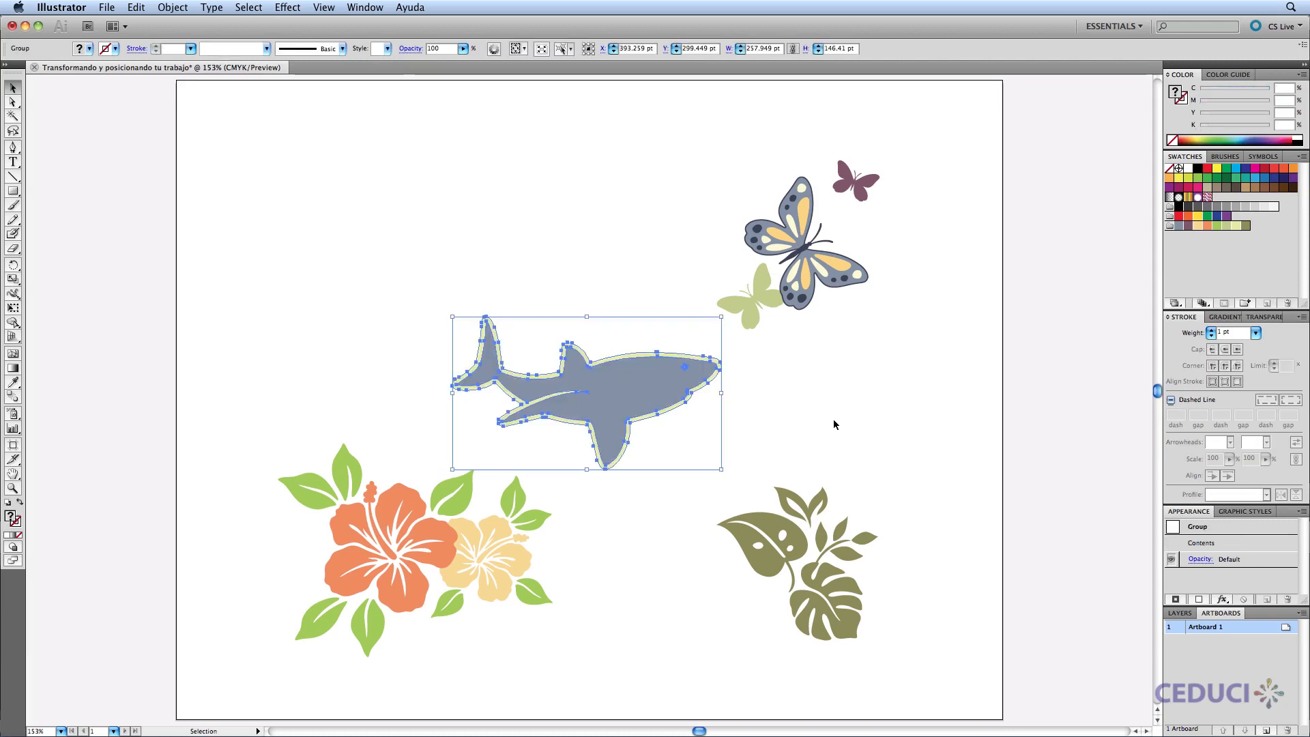
key(a)
key(super+z)
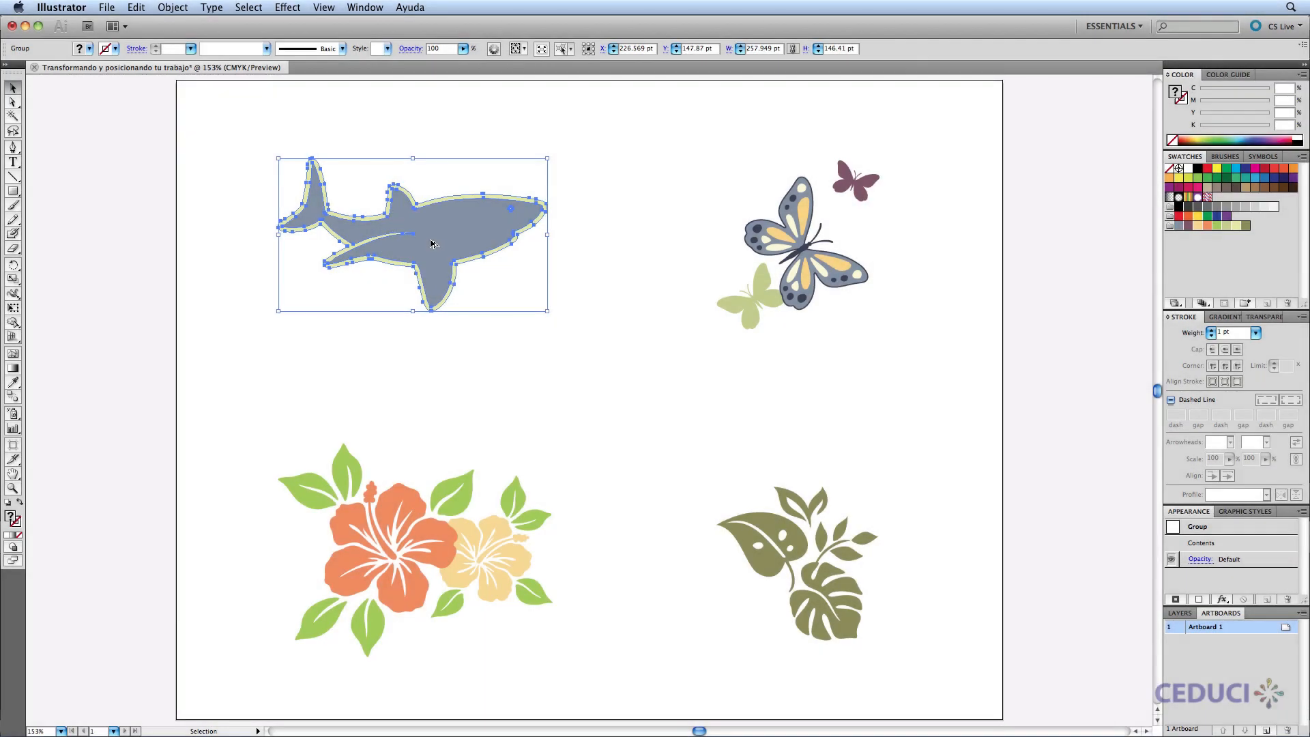
Step: Duplicate the shark freehand into the middle of the artboard and delete the copy
drag(435, 247, 632, 413)
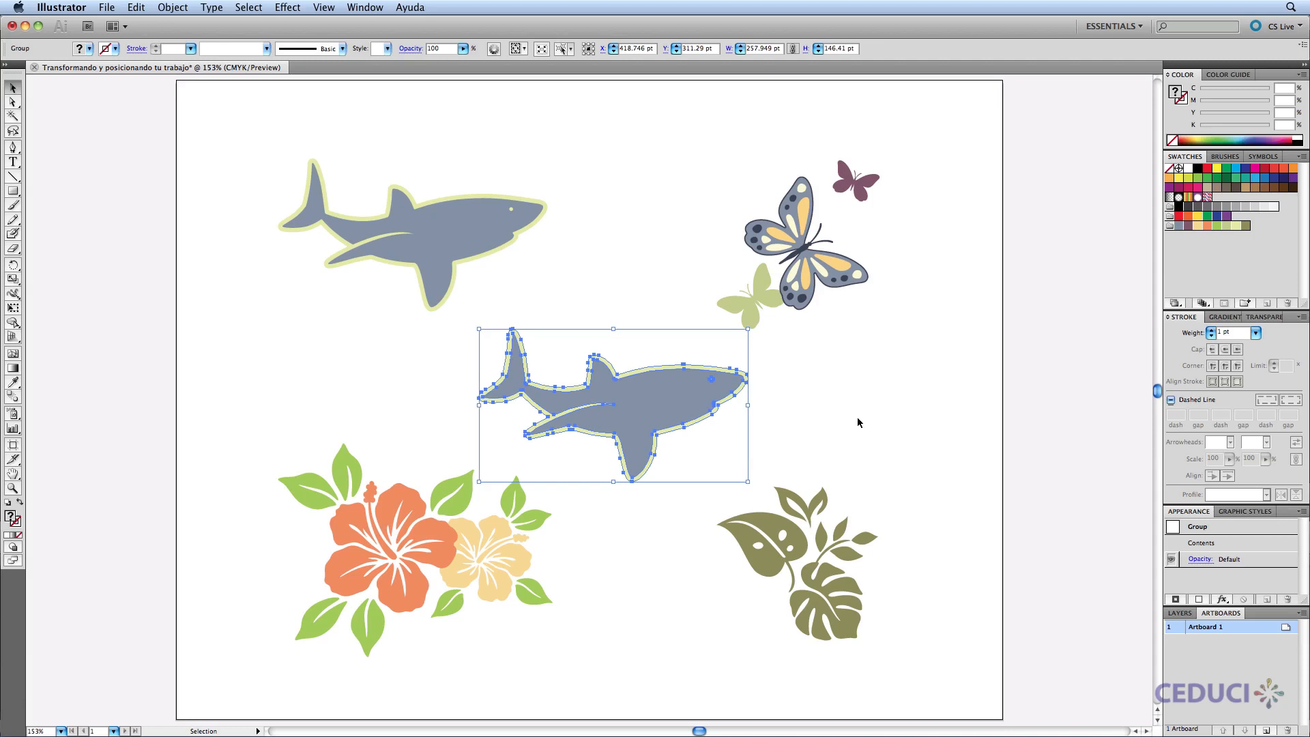
key(Delete)
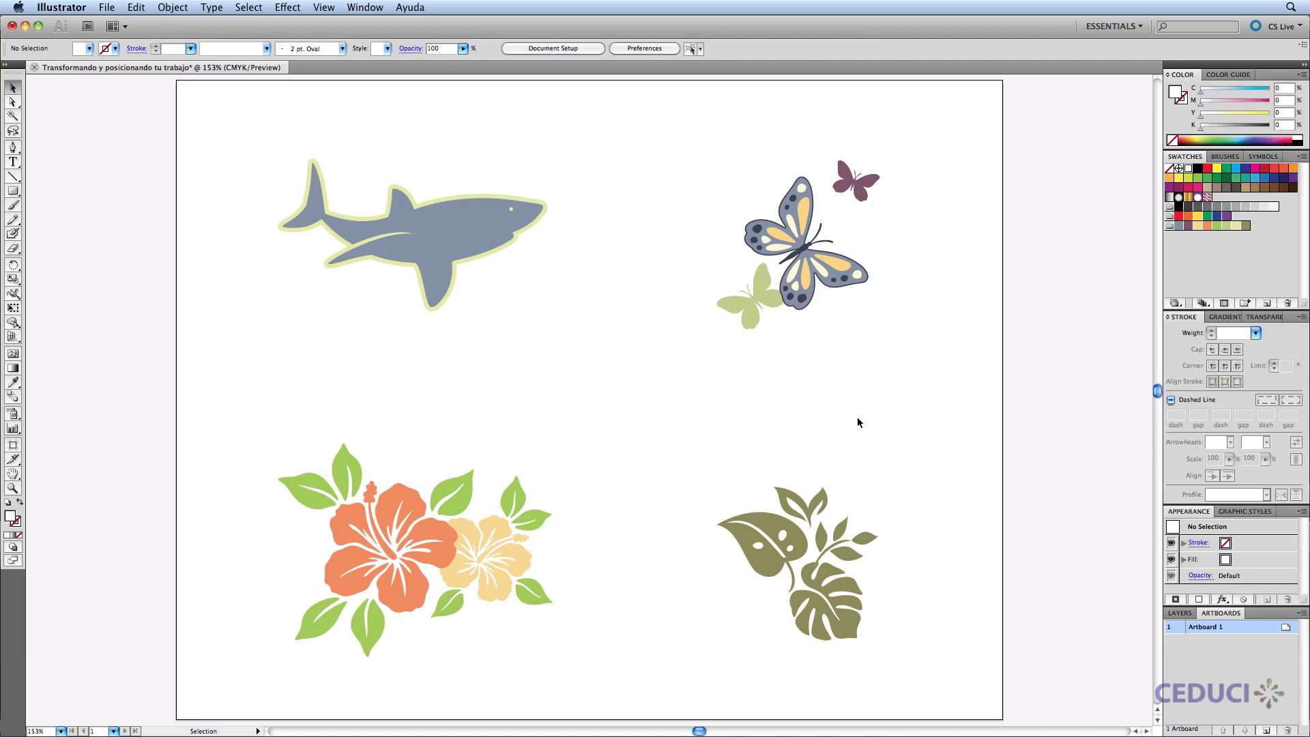
Step: Move the shark by exactly 5 cm horizontally and 5 cm vertically, and undo the move
click(464, 237)
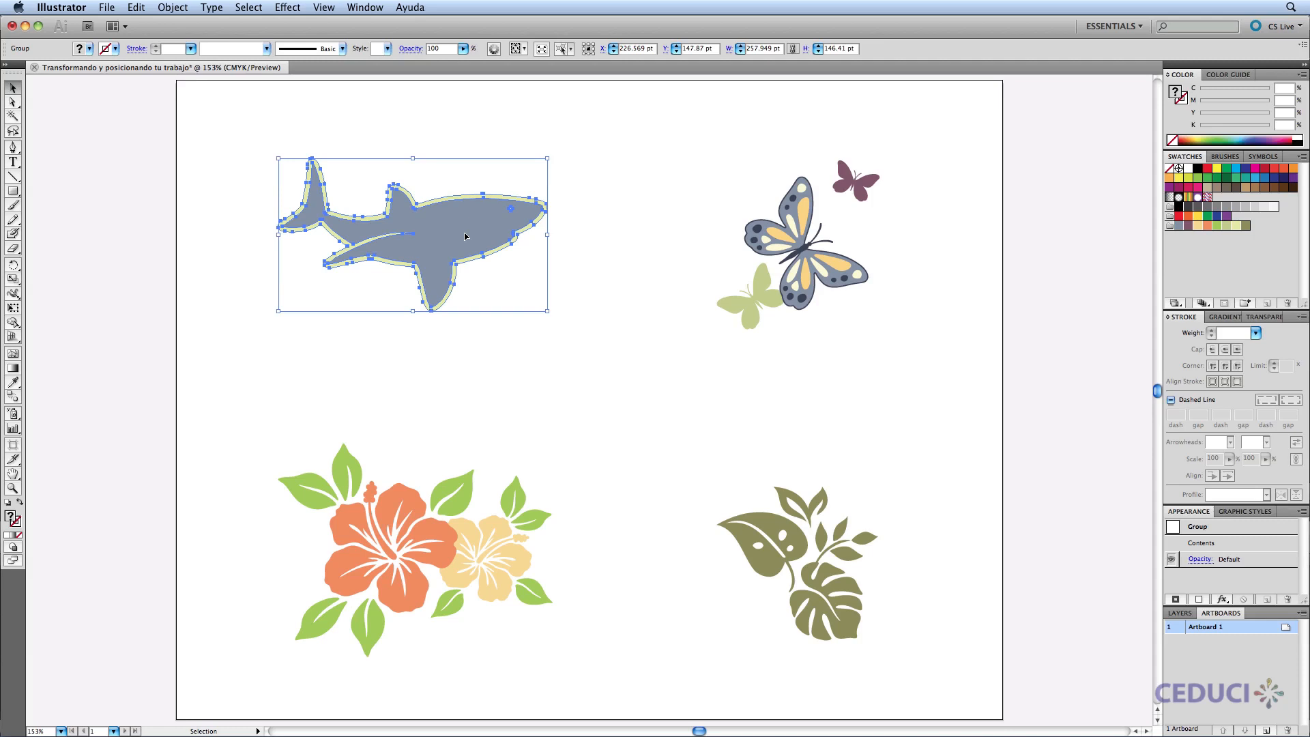
double_click(13, 88)
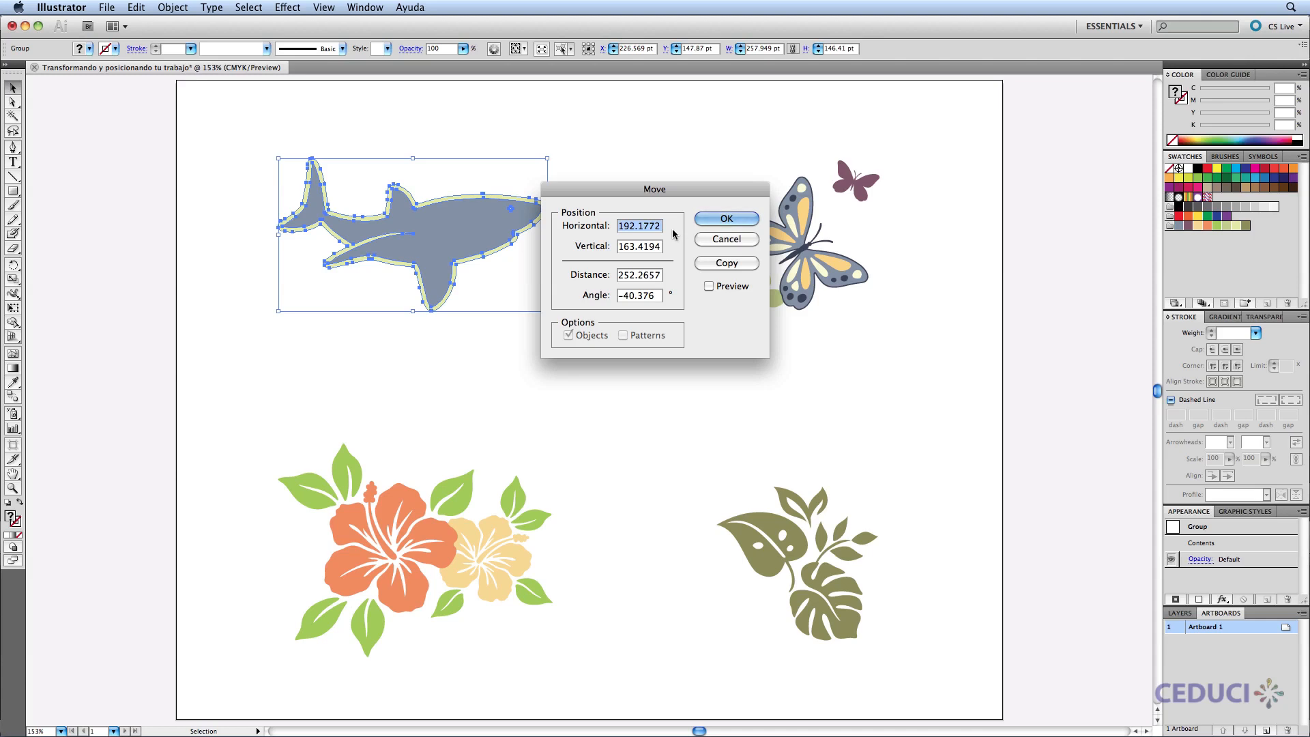
text(5 cm)
key(Tab)
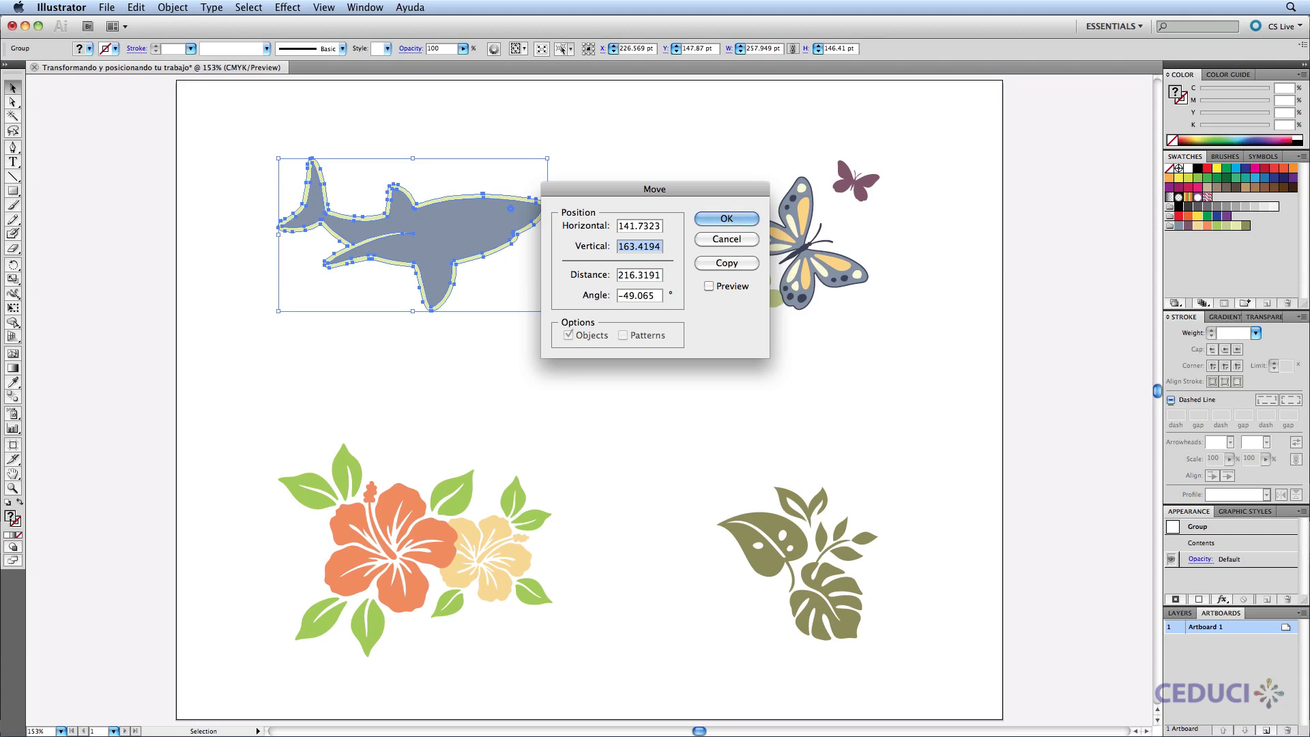
text(5 cm)
click(726, 218)
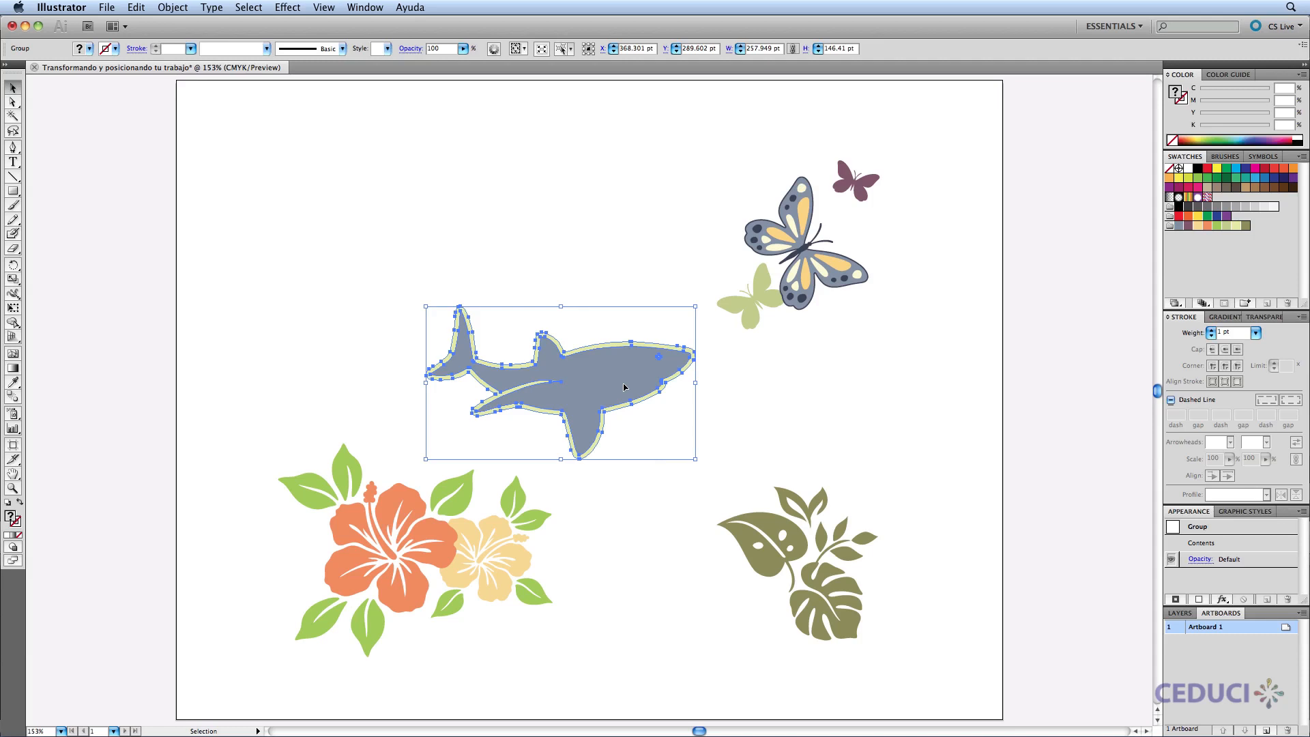
key(super+z)
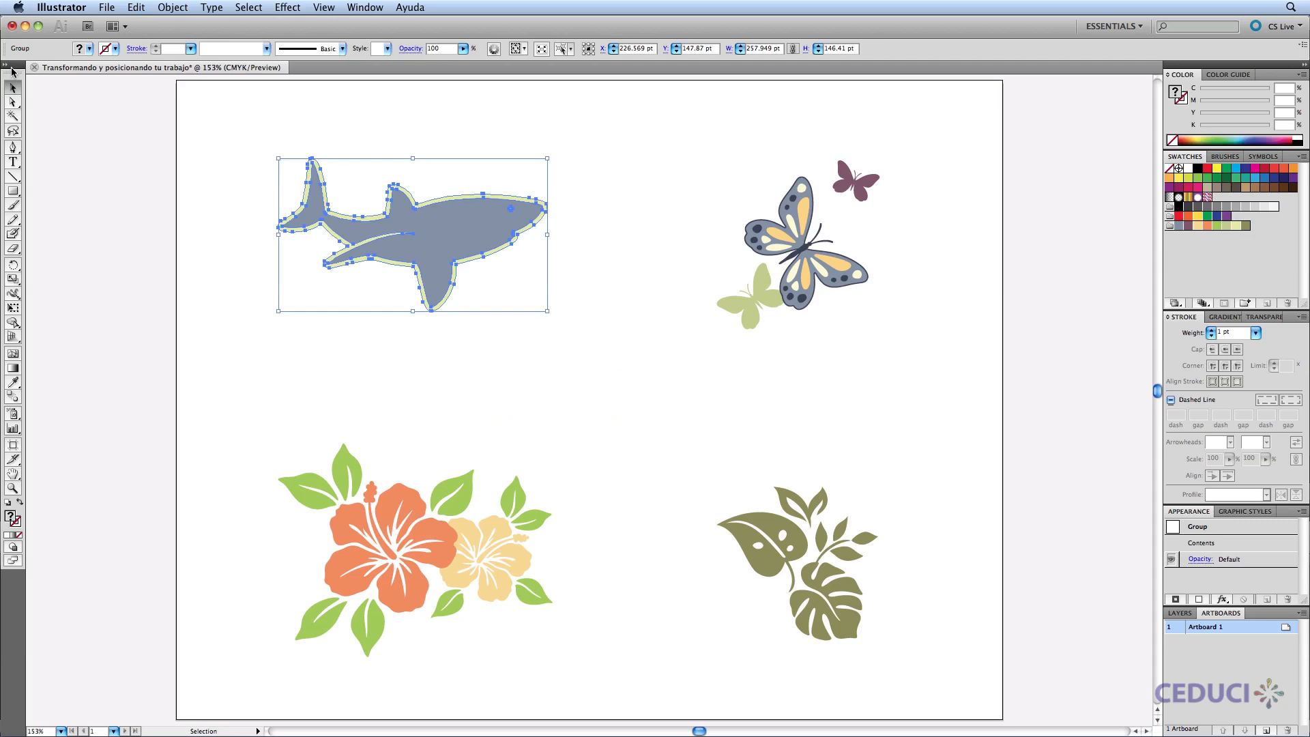
Step: Create a copy of the shark offset 5 cm horizontally and 5 cm vertically, and delete that copy
double_click(13, 89)
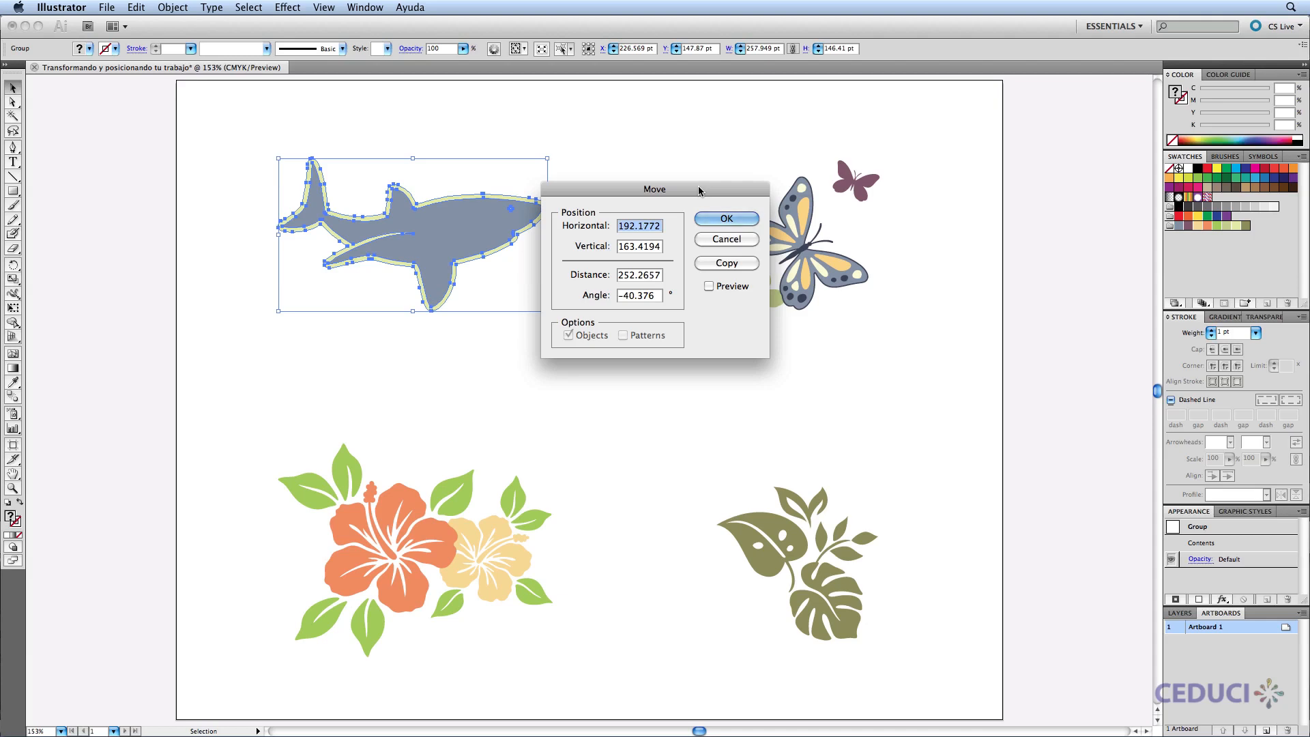
text(5 cm)
key(Tab)
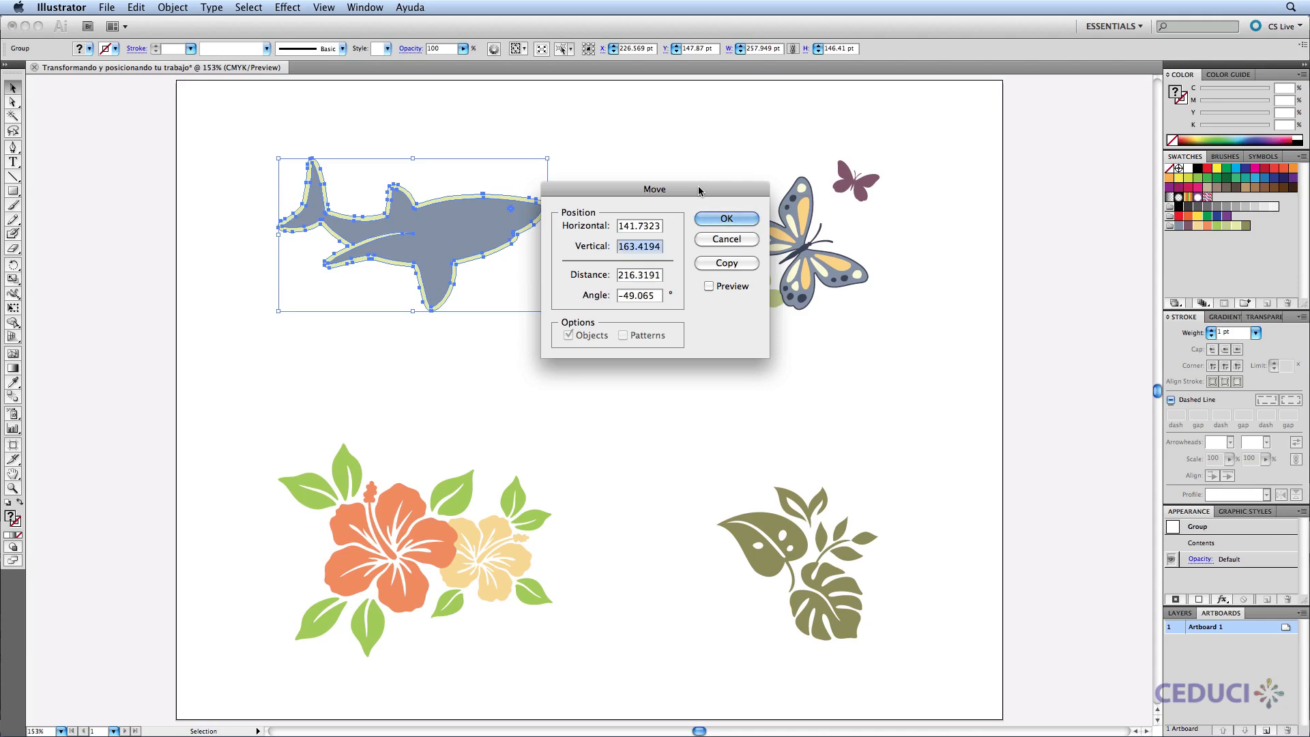
text(5 cm)
click(728, 263)
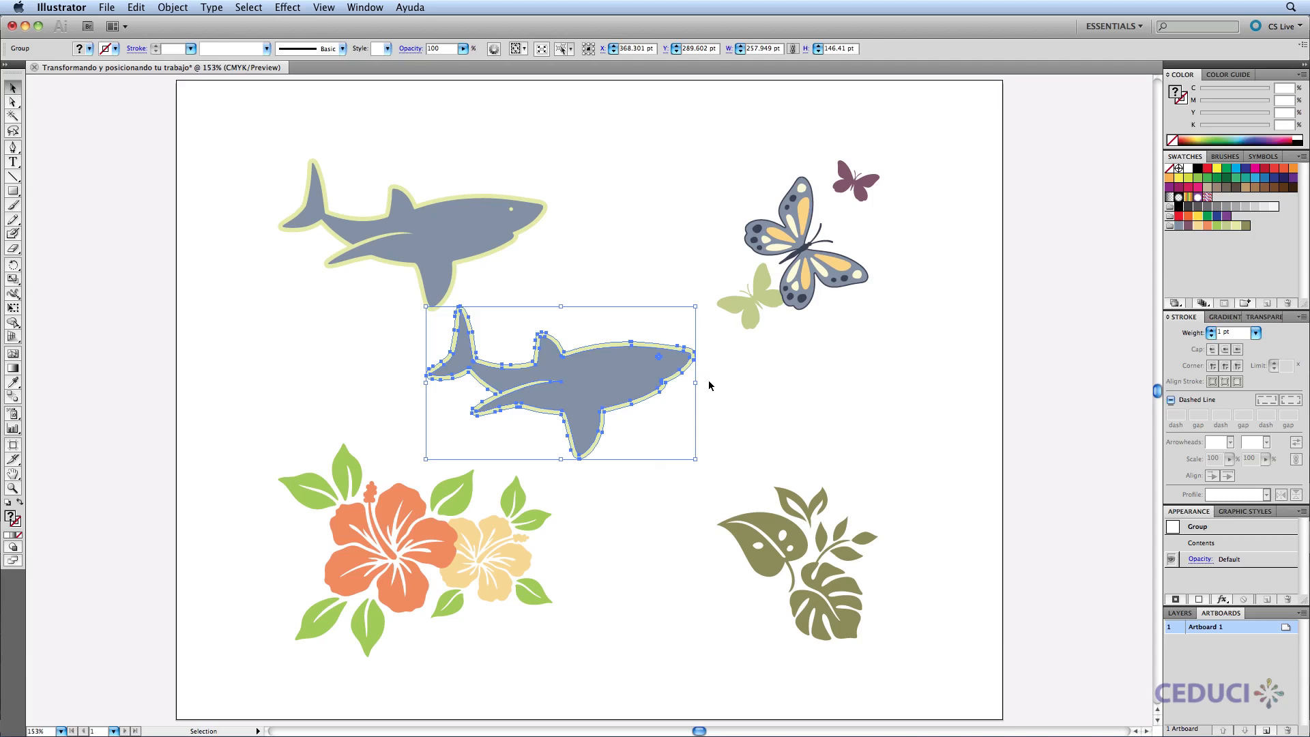
key(Delete)
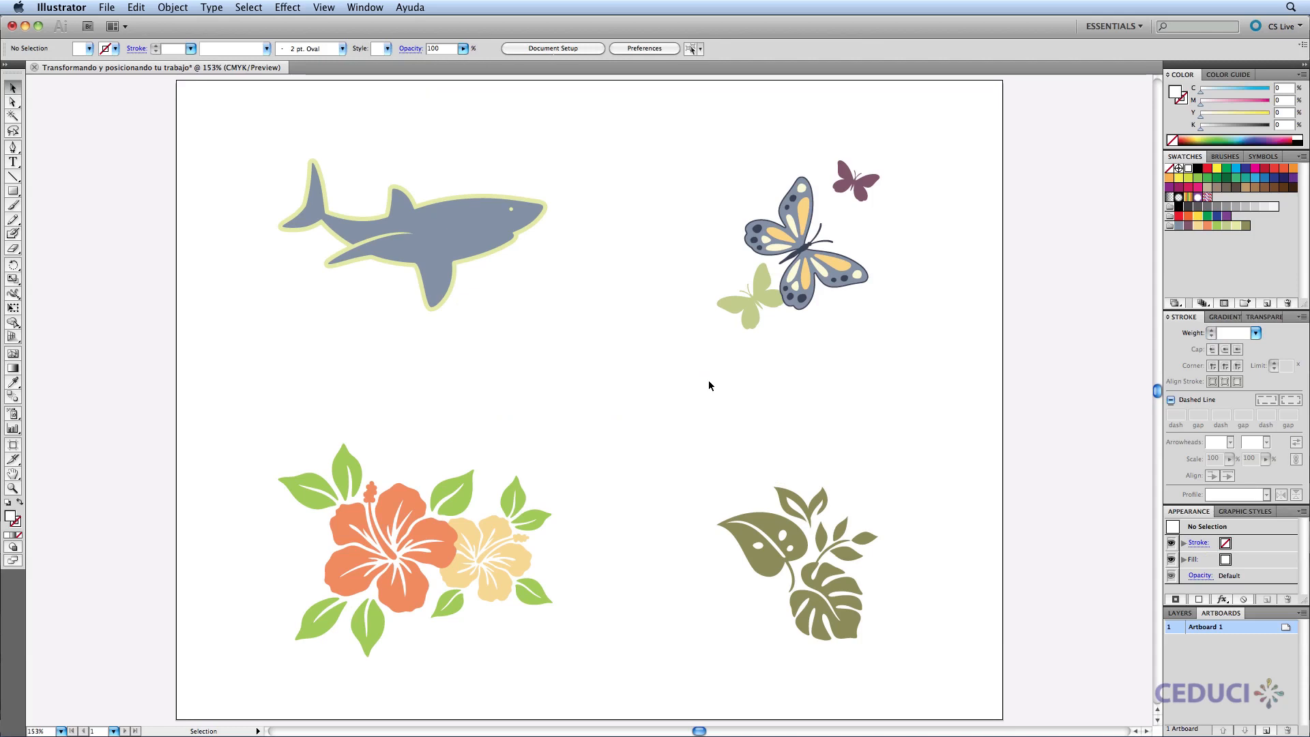
Step: Select the shark and nudge it several increments to the right and the same amount back to the left
drag(355, 133, 479, 309)
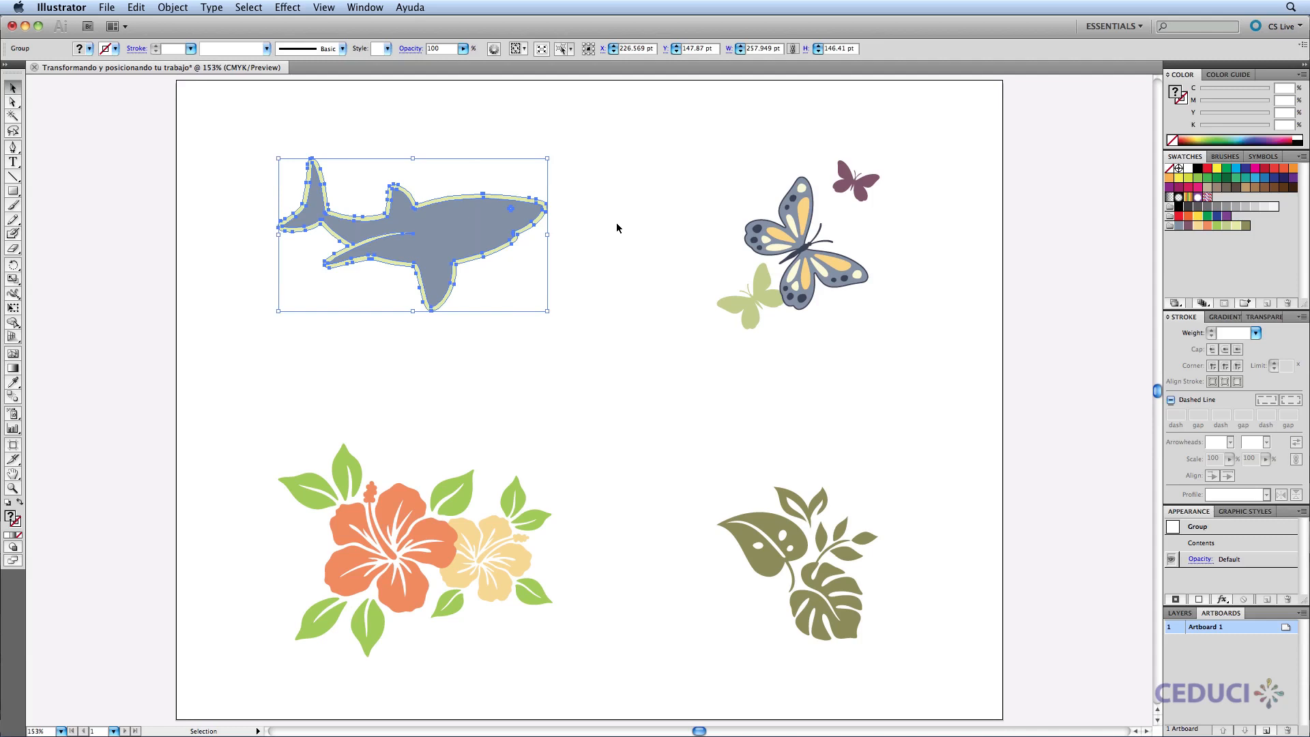
key(Right)
key(Right)
key(Right)
key(Right)
key(Right)
key(Right)
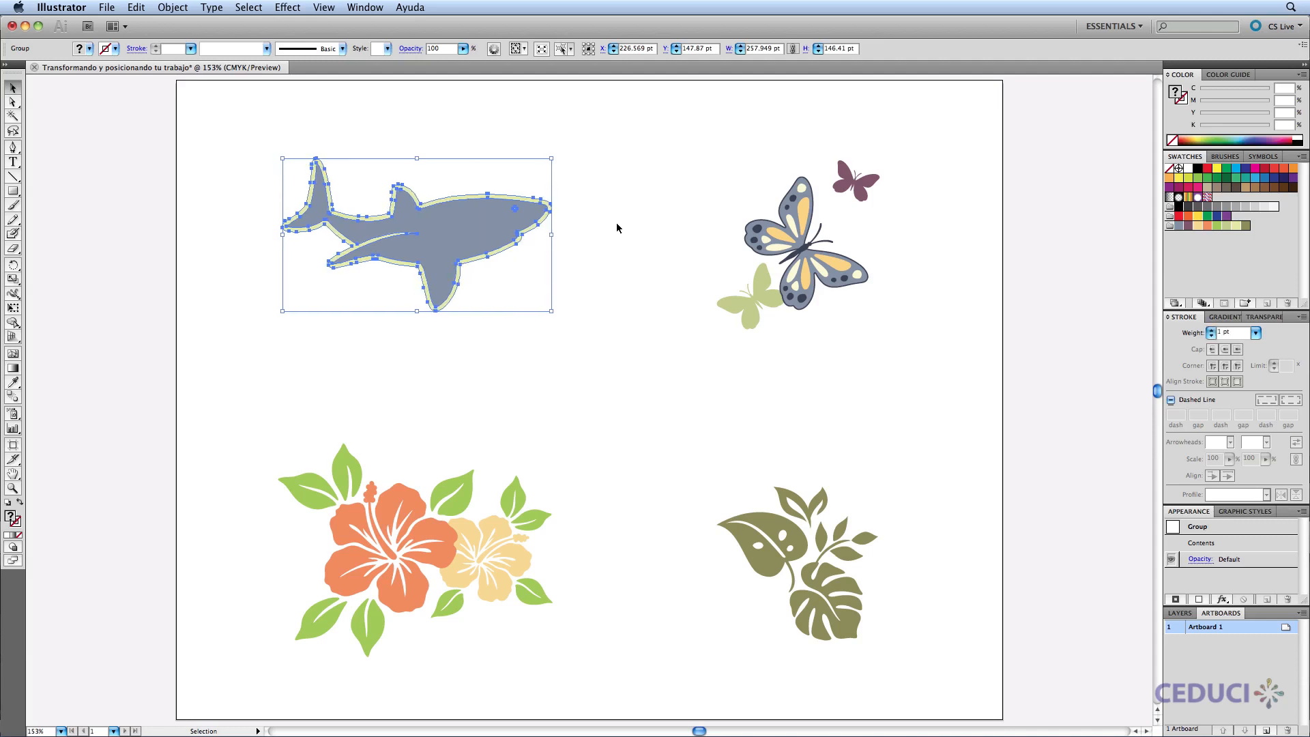
key(Left)
key(Left)
key(Left)
key(Left)
key(Left)
key(Left)
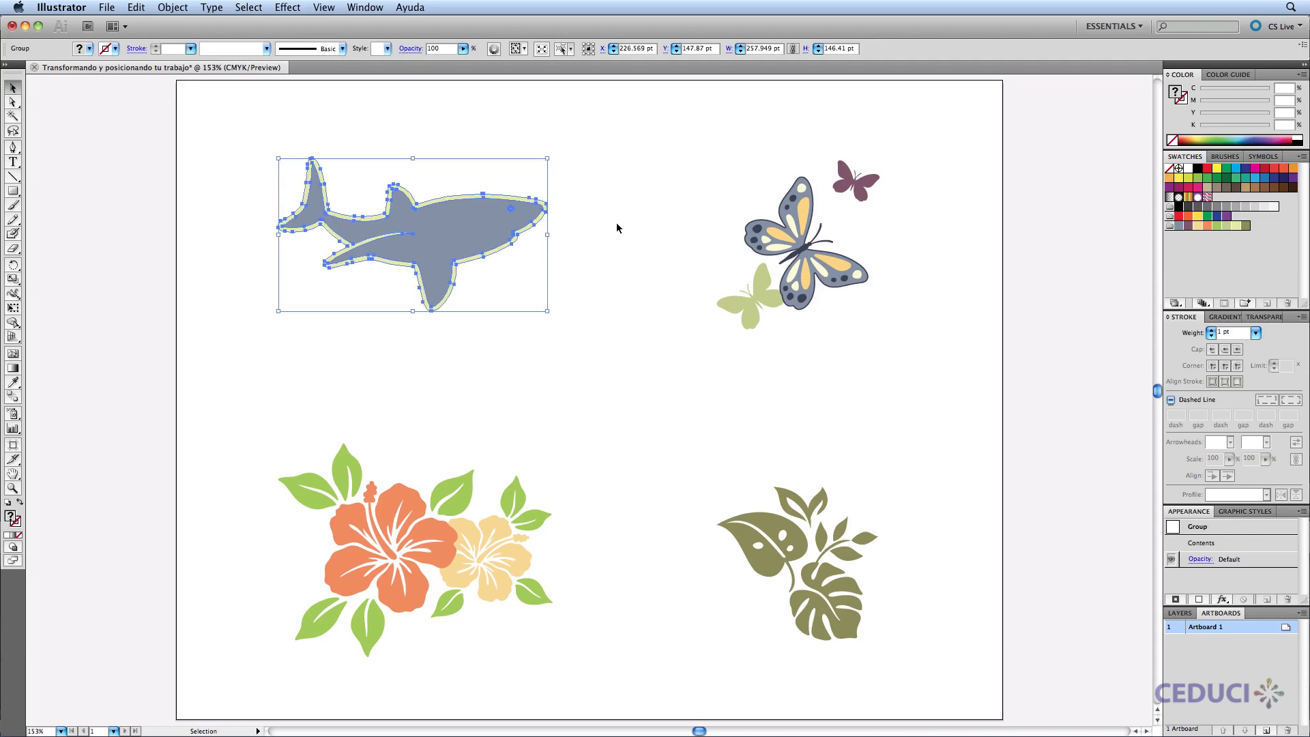
Step: Nudge the shark four increments up and four increments back down
key(Up)
key(Up)
key(Up)
key(Up)
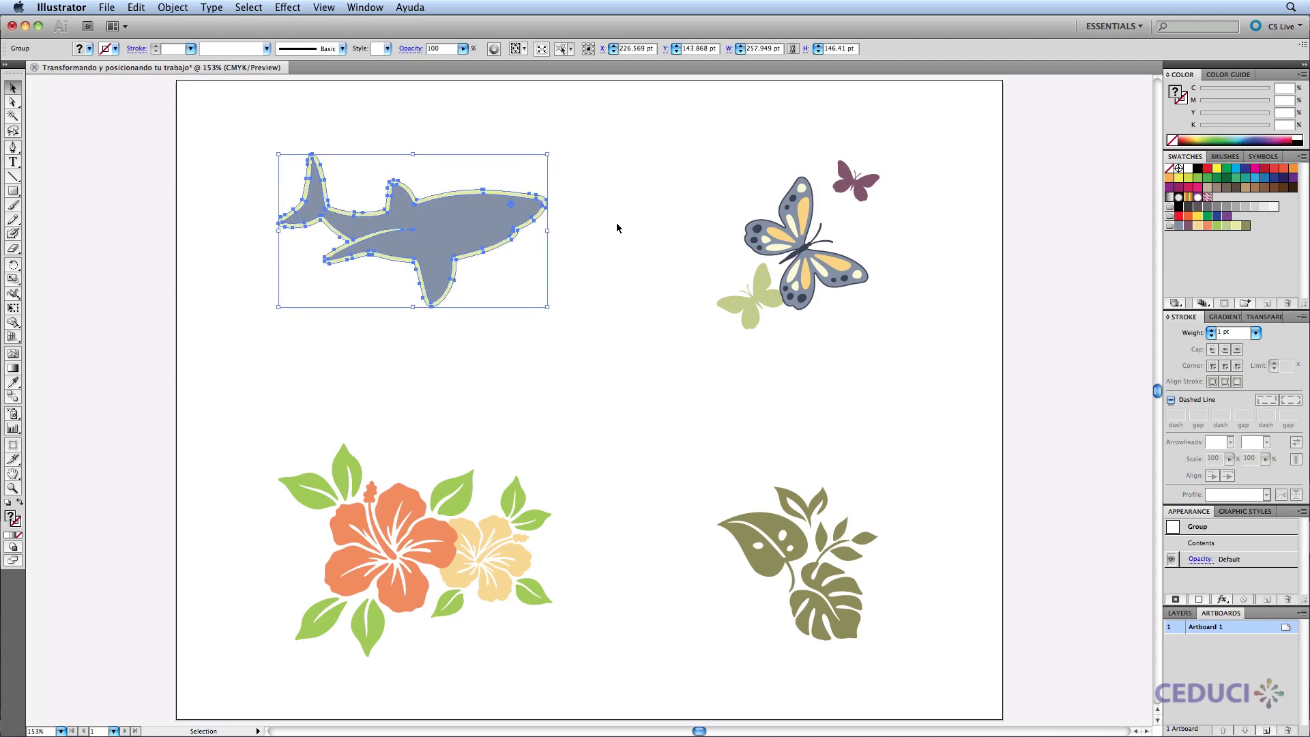
key(Down)
key(Down)
key(Down)
key(Down)
Step: Nudge the shark one increment to the right and set the keyboard increment preference to 2 cm
key(Right)
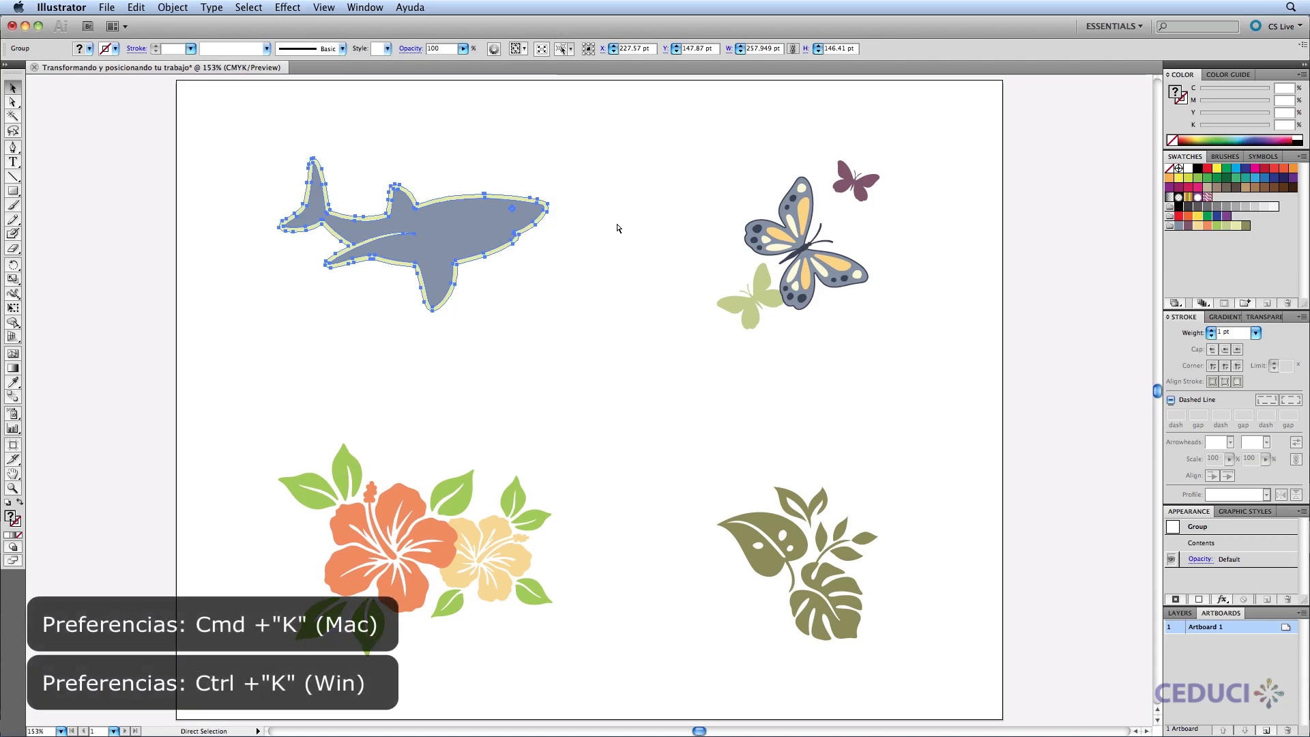
key(super+k)
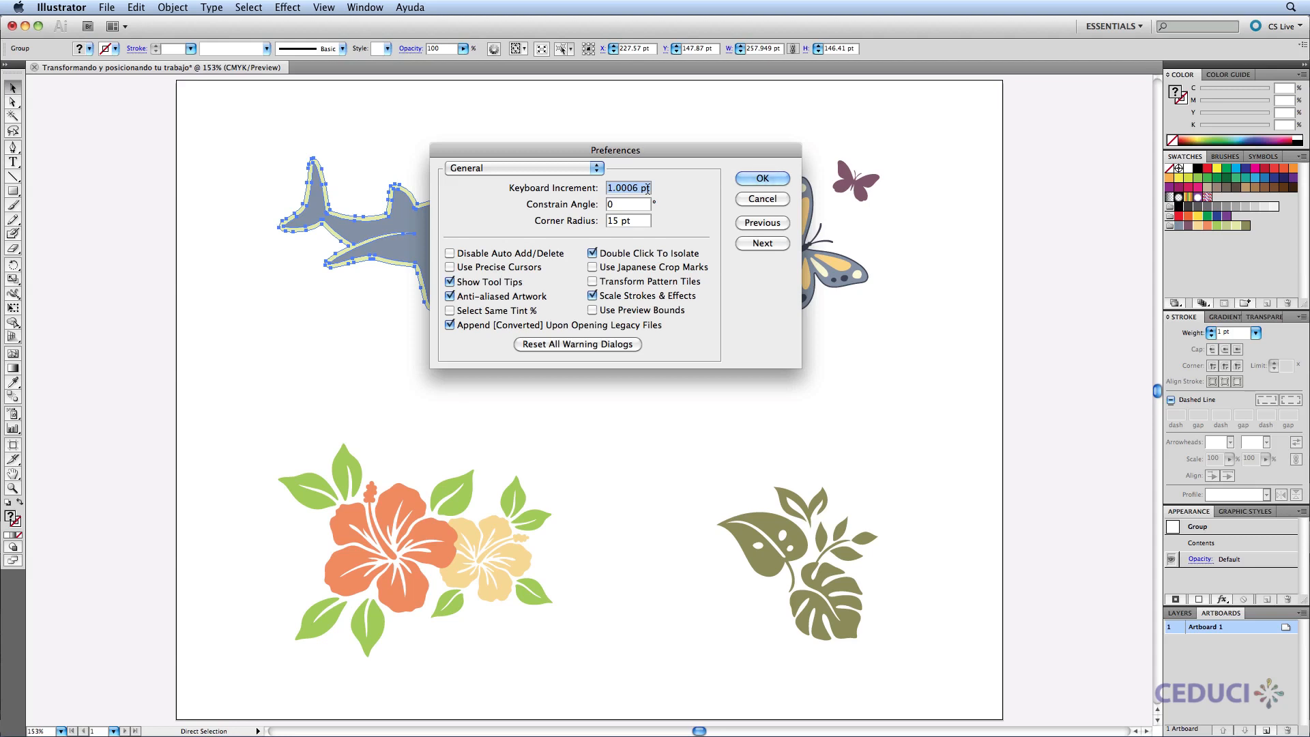
text(2 cm)
click(760, 177)
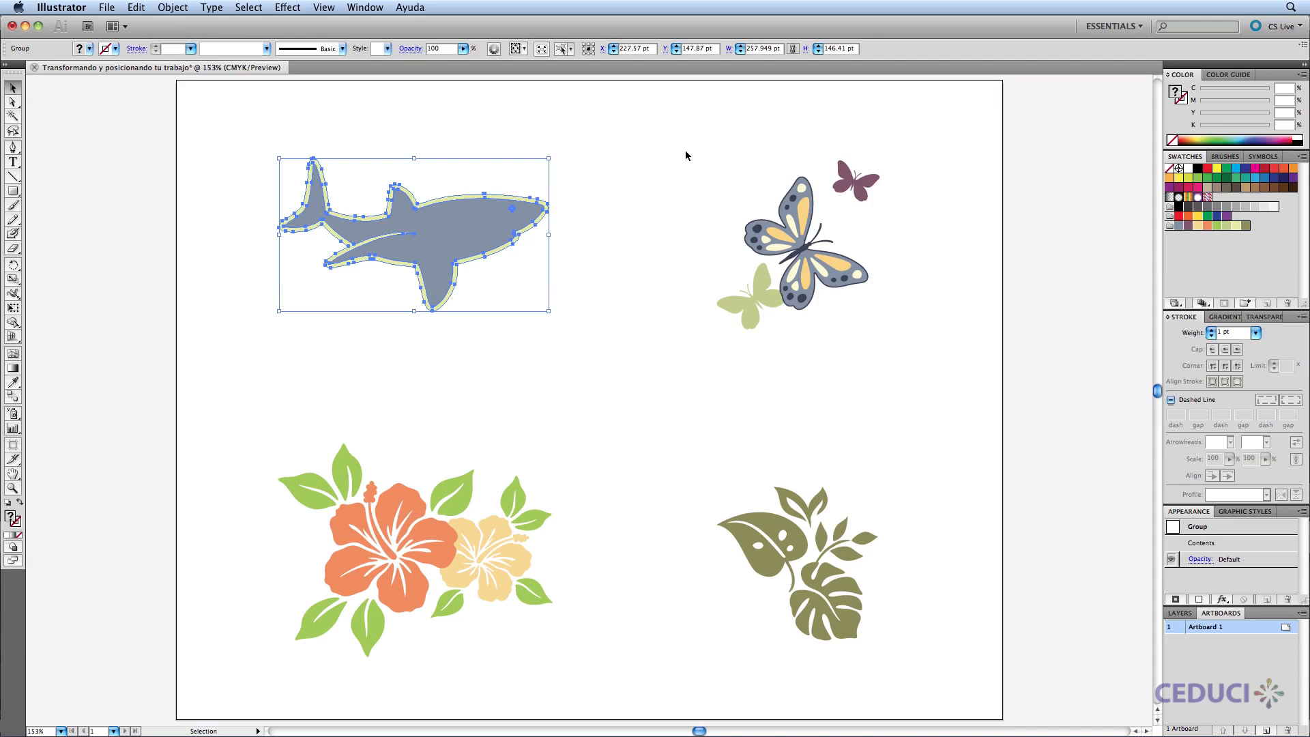
Step: Nudge the shark around a rectangle: two increments right, one down, two left and one up, and deselect it
key(Right)
key(Right)
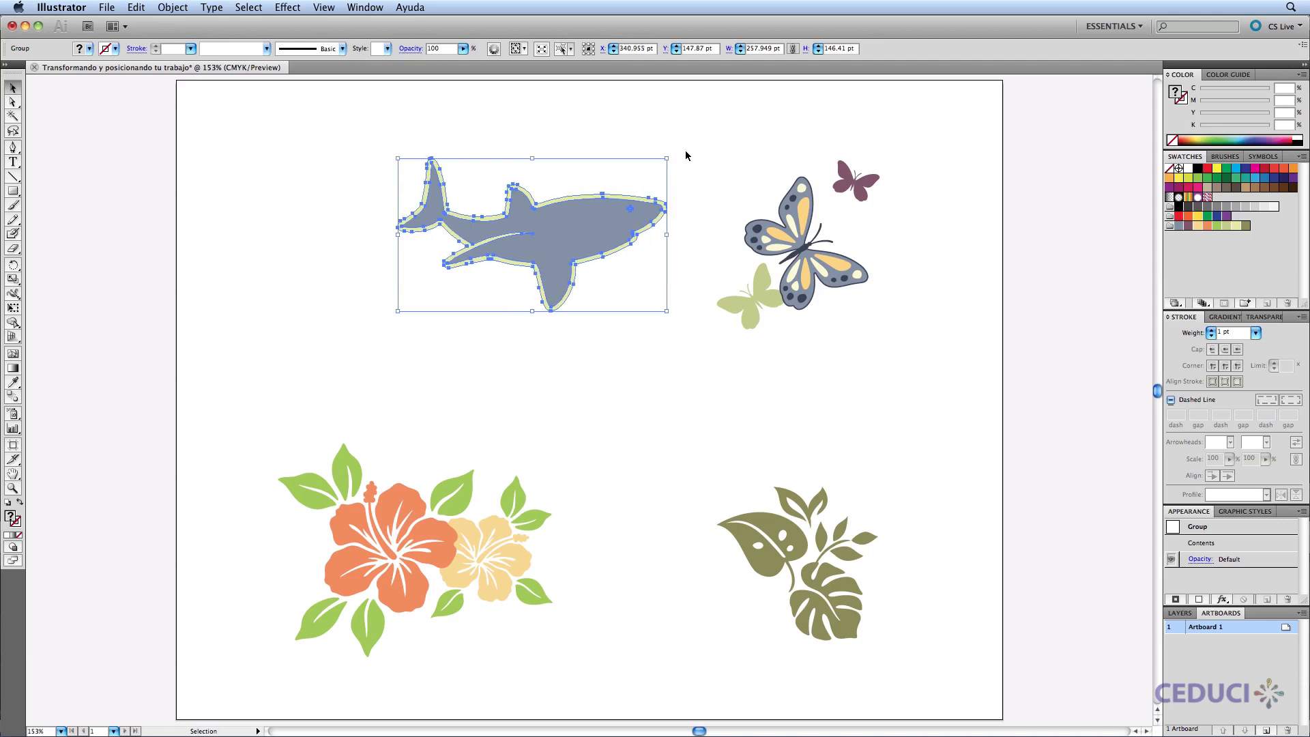
key(Down)
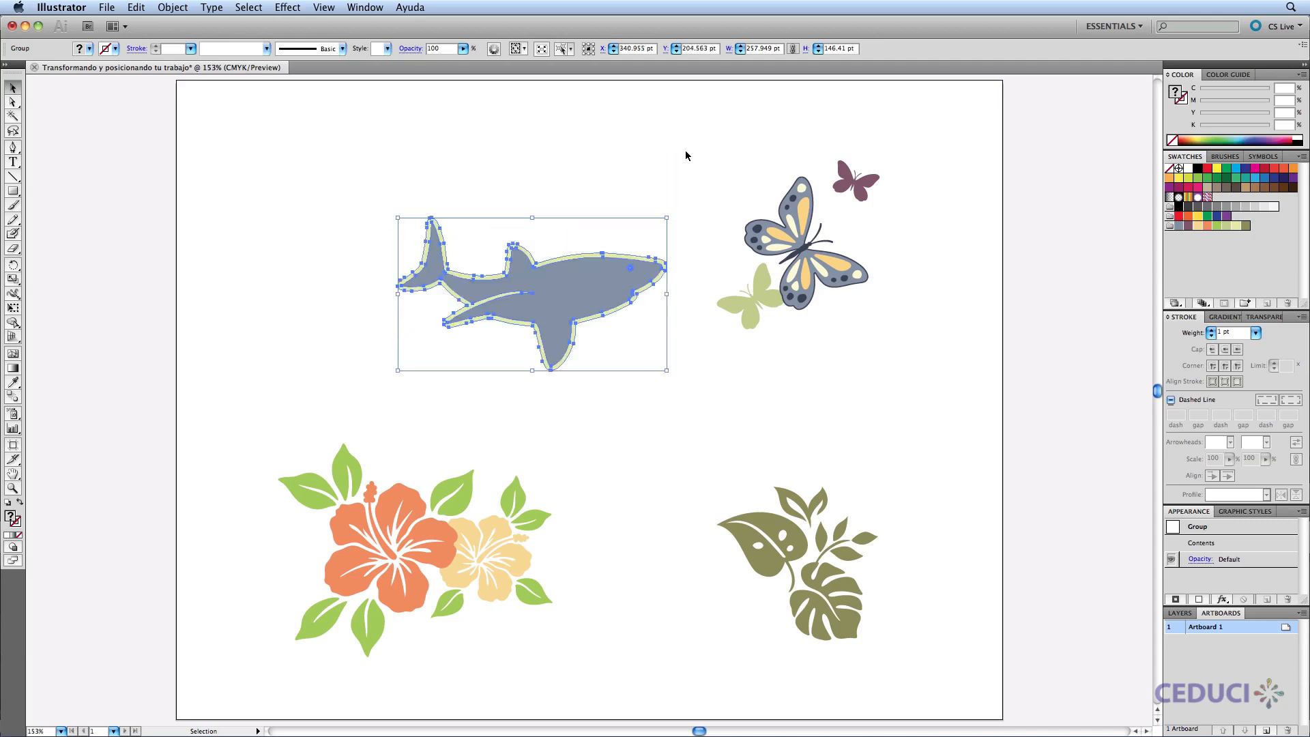
key(Left)
key(Left)
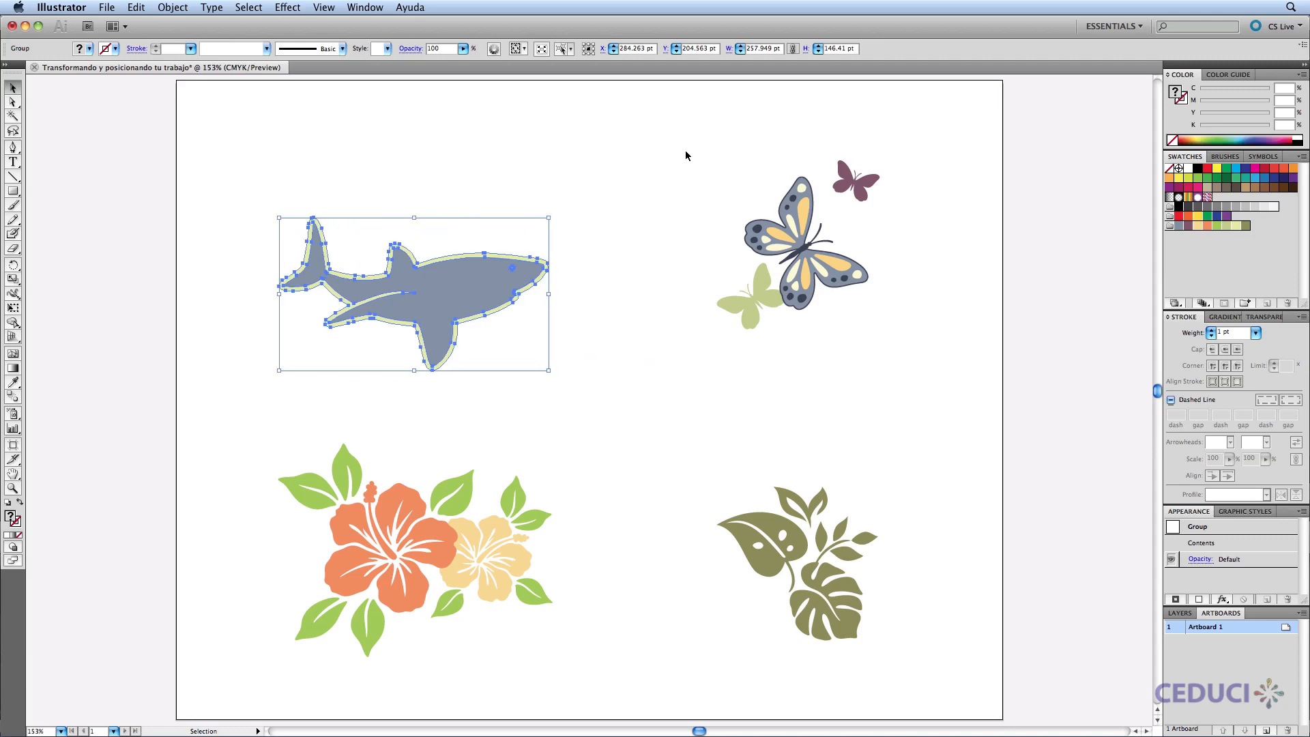
key(Up)
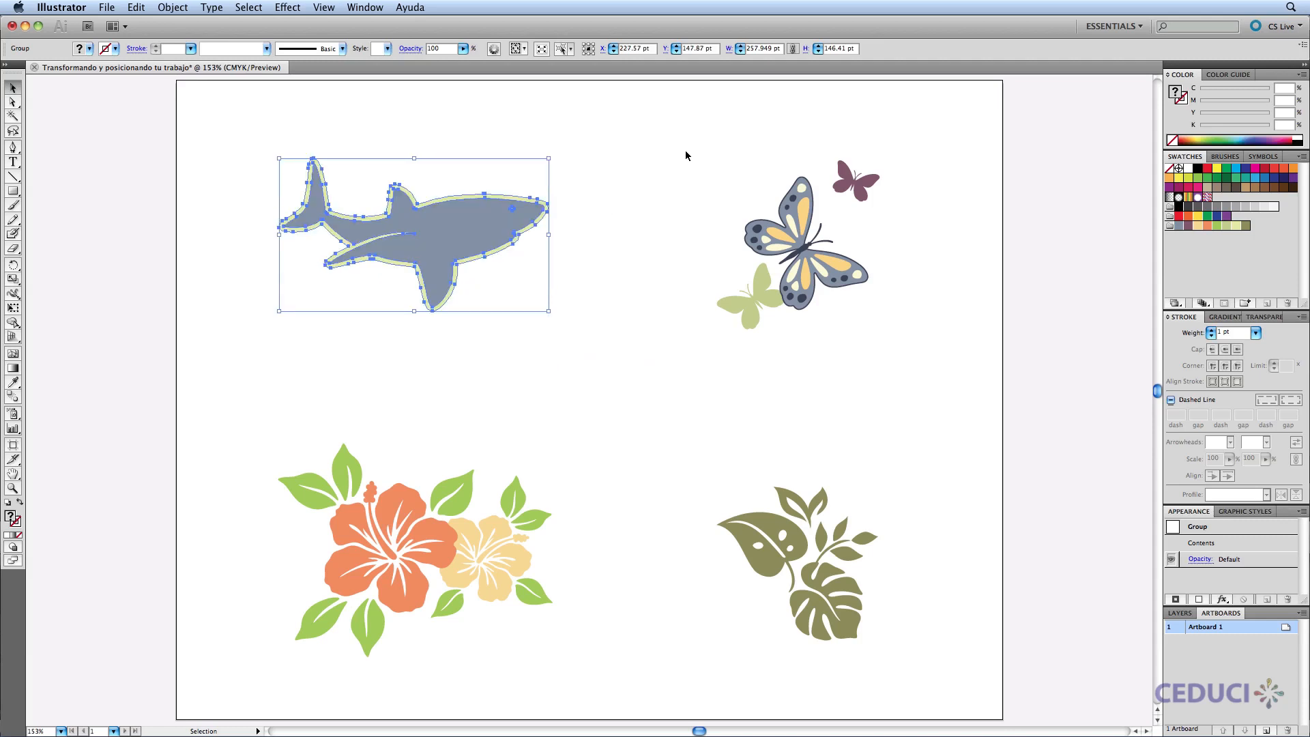
click(685, 151)
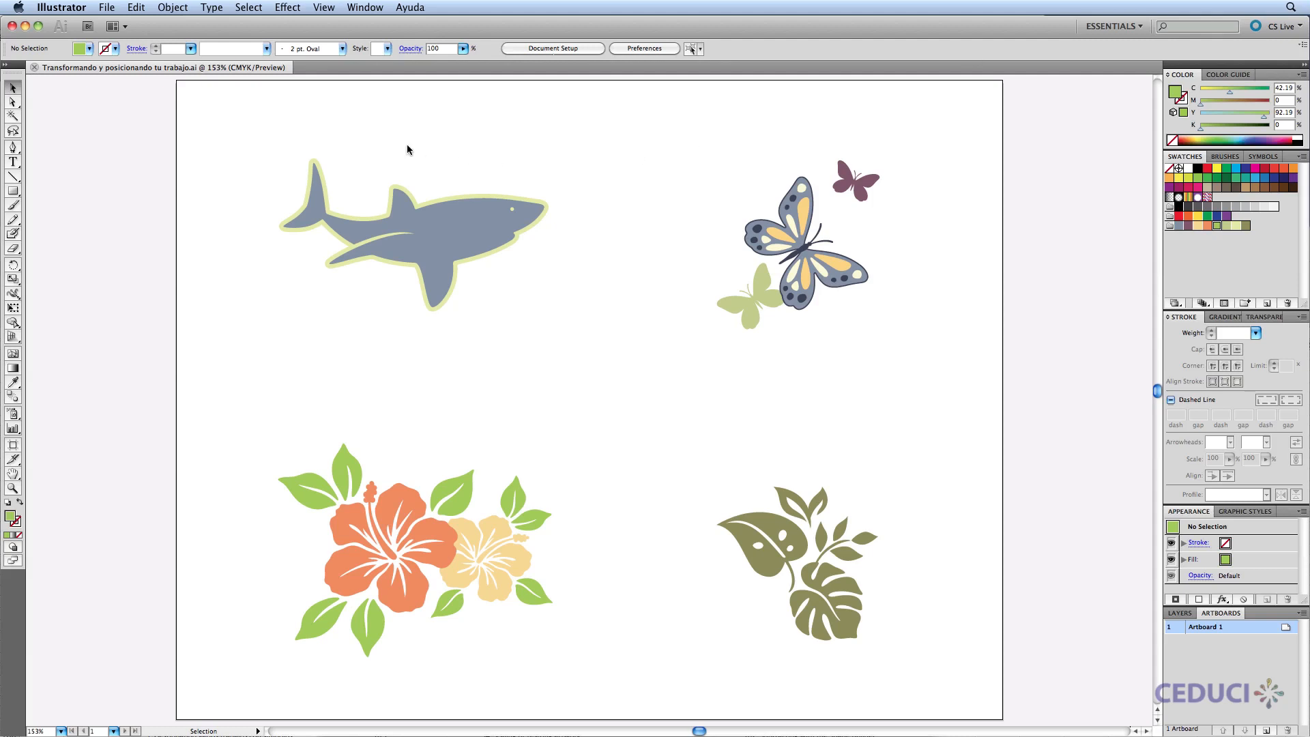
Step: Select the shark and enlarge it proportionally from its lower-right corner to about 10.76 cm wide by 6.11 cm high
drag(370, 196, 416, 207)
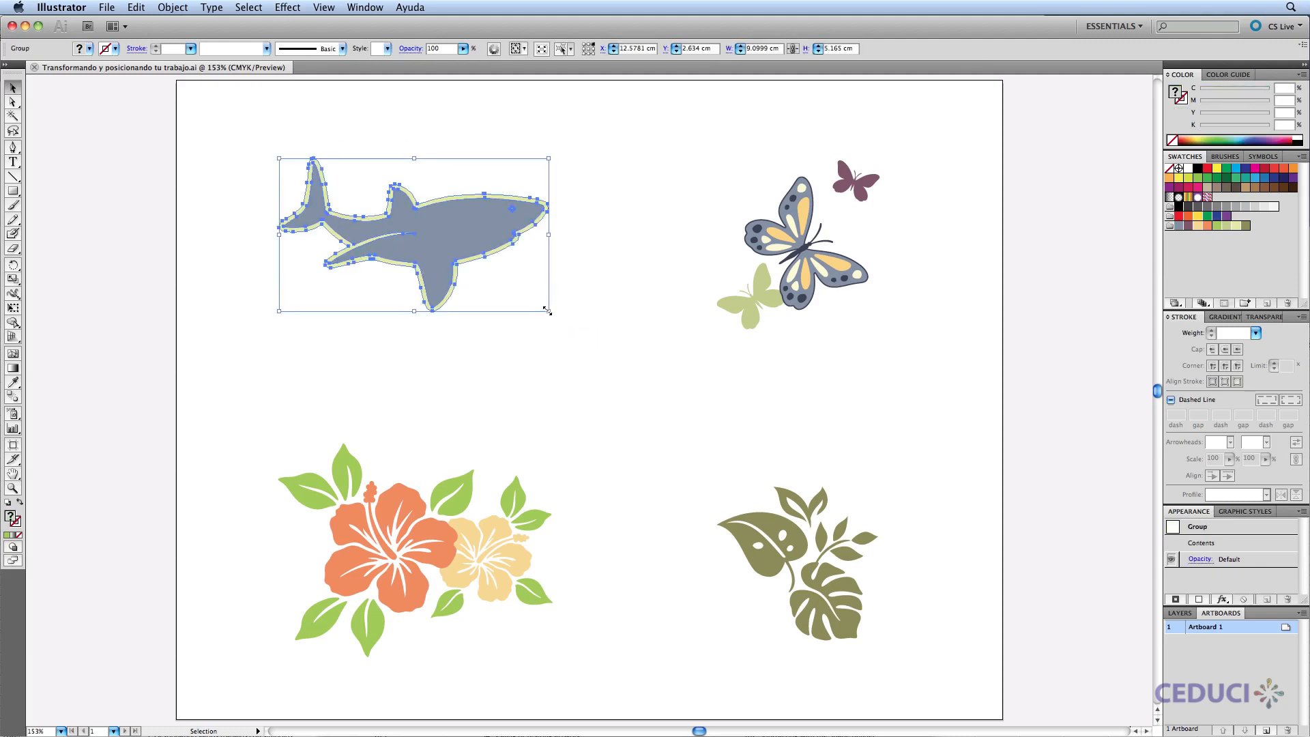
drag(547, 311, 596, 350)
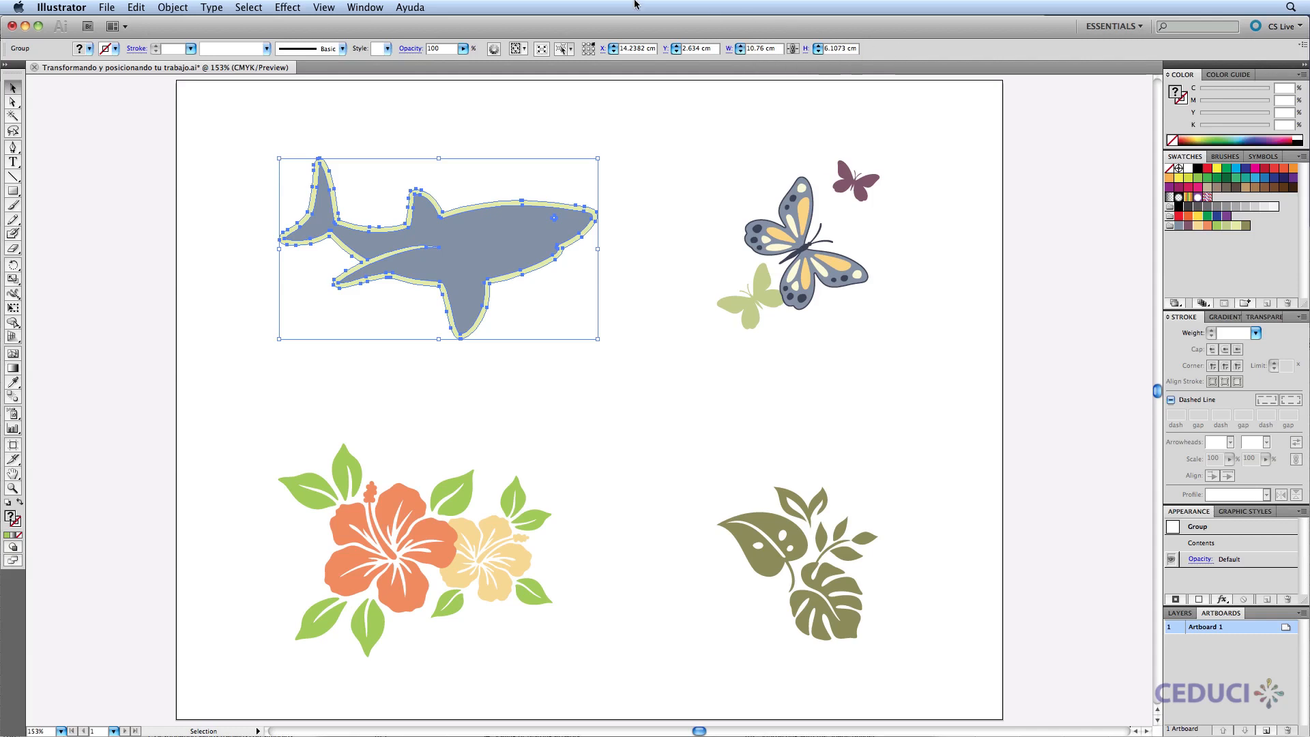
Step: Display the Transform settings and set the shark's reference point to its upper-left corner
click(361, 9)
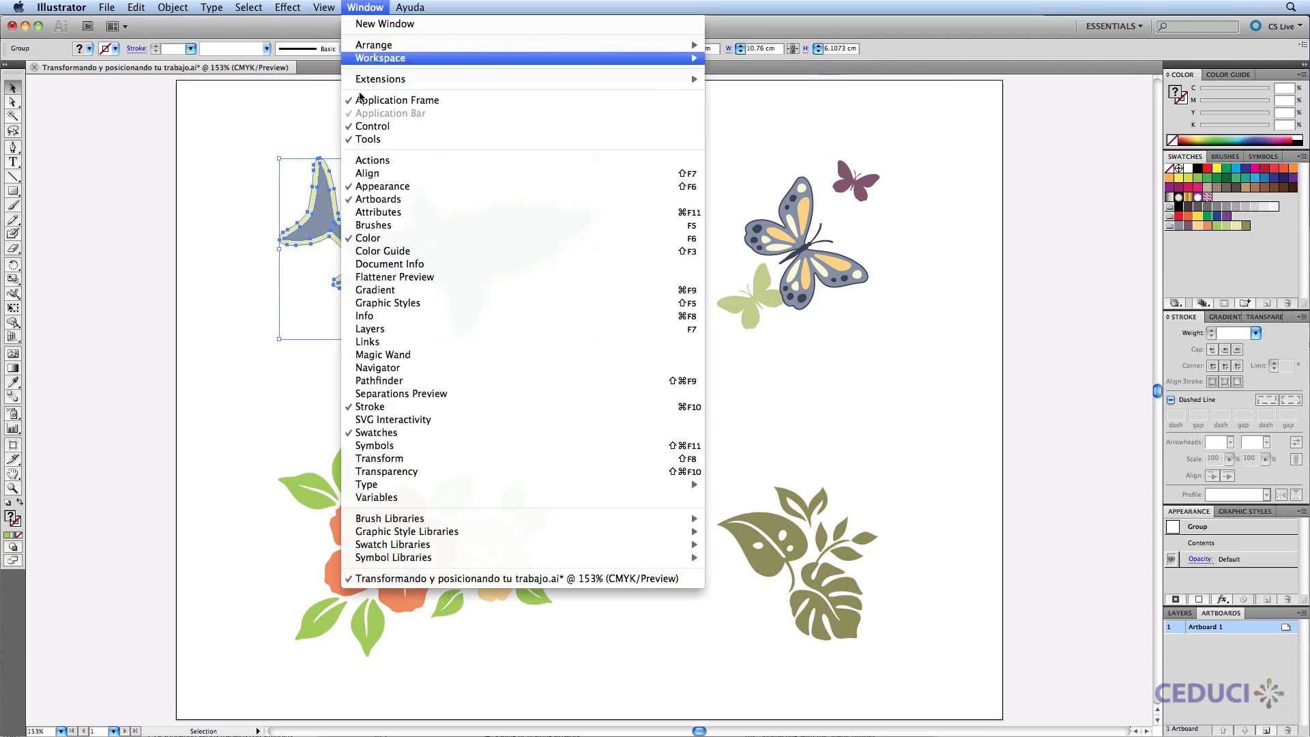
click(387, 464)
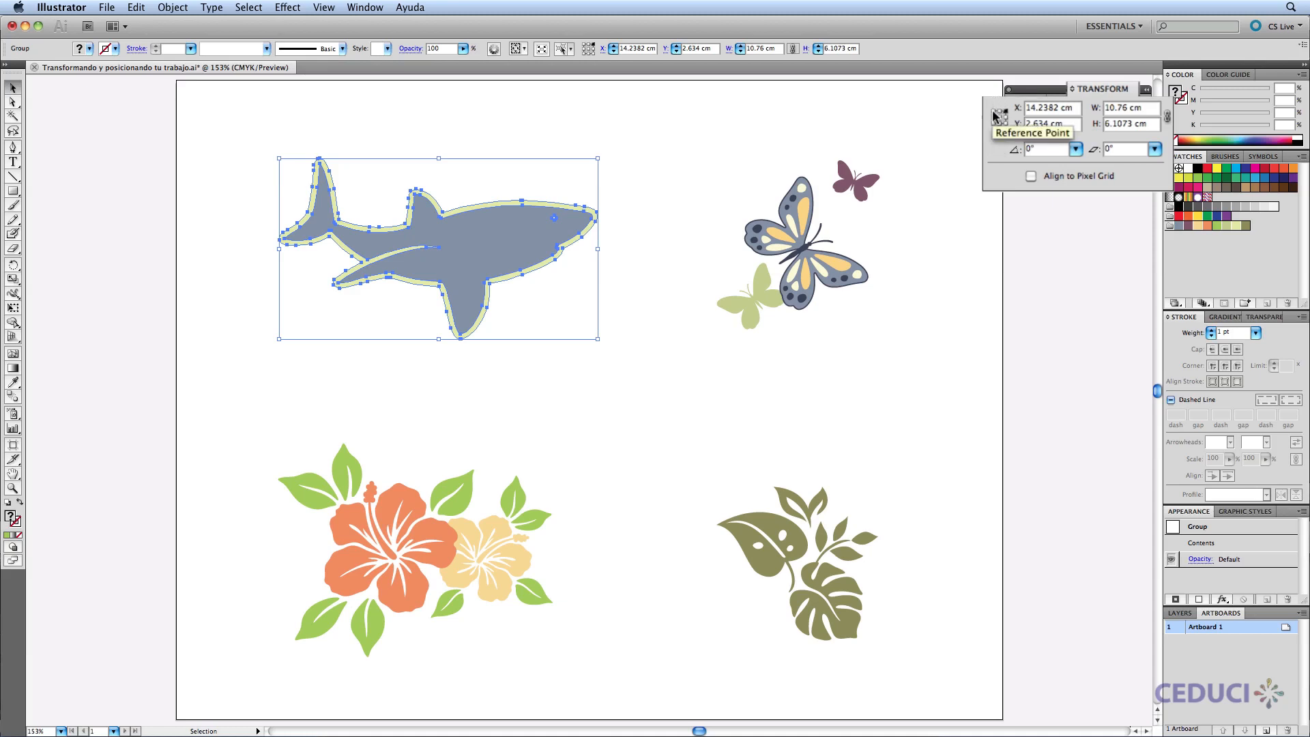
click(994, 114)
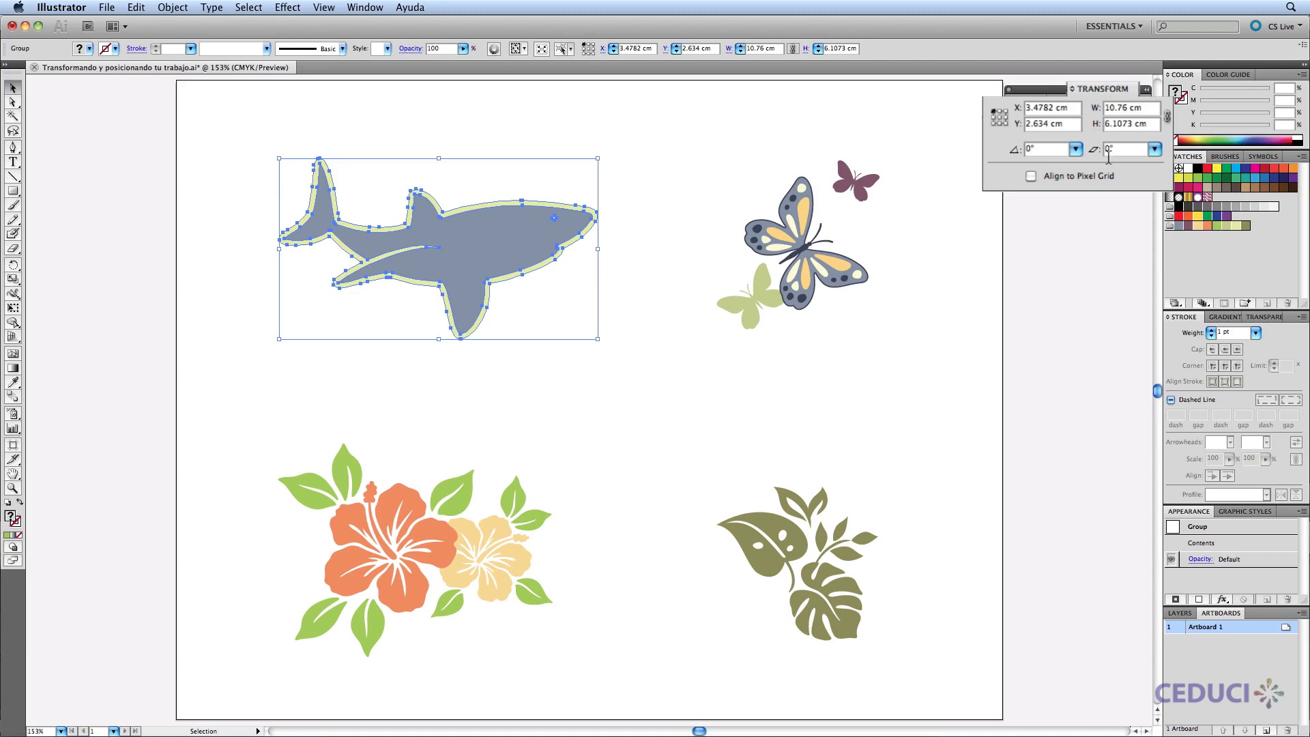
Step: Set the shark's width to 15 cm with proportions constrained, and undo the resize
click(1168, 115)
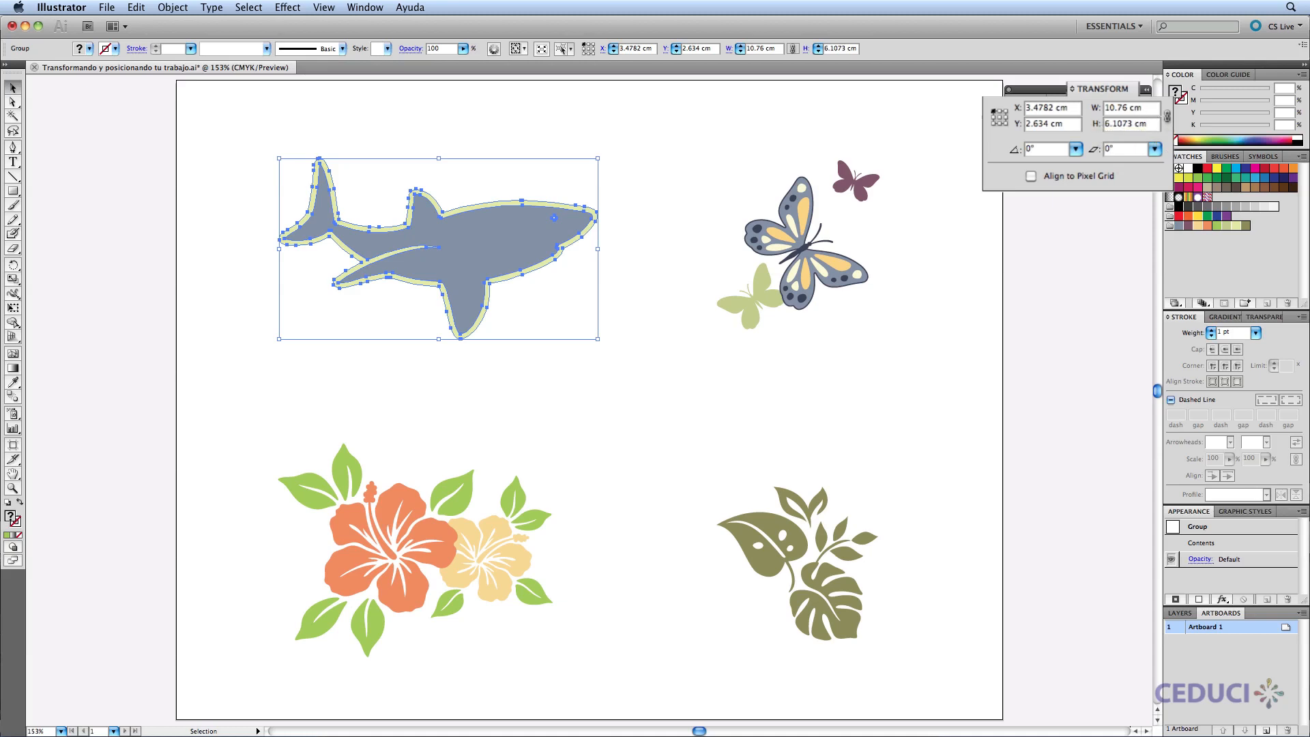
click(1153, 123)
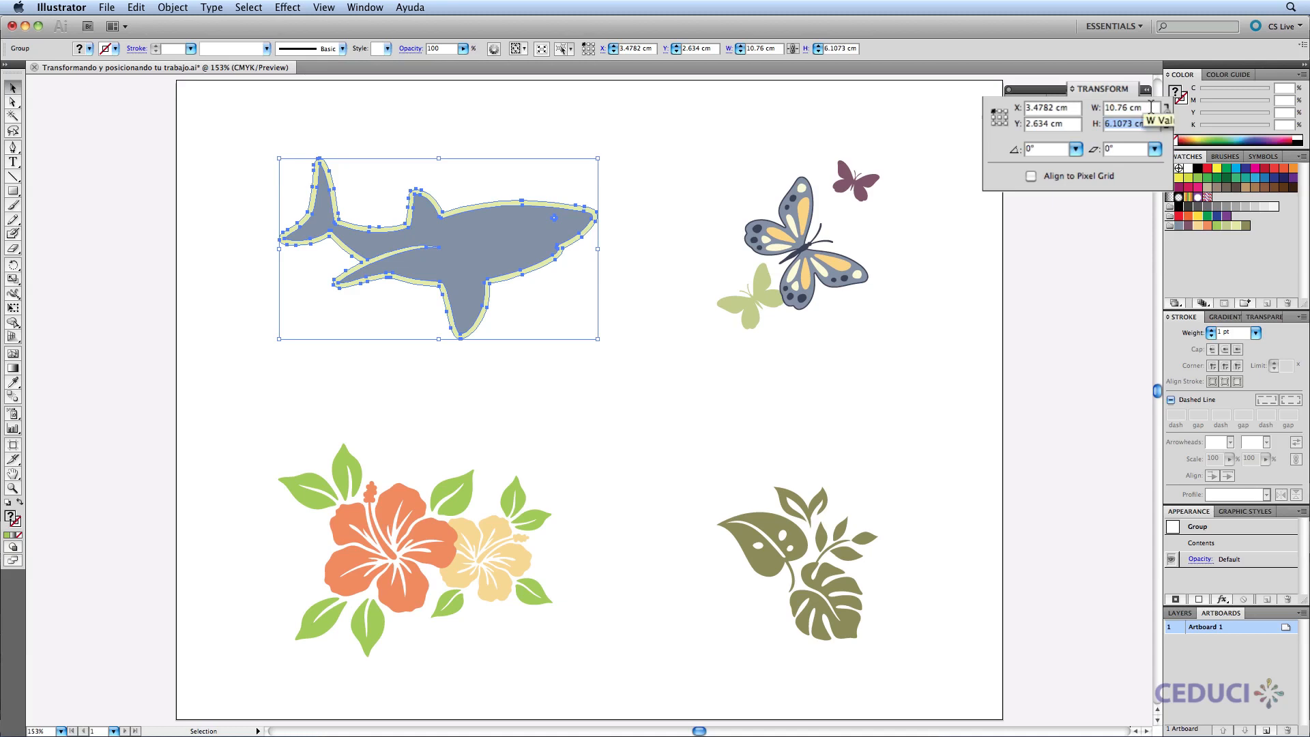
click(1151, 108)
text(15)
key(Return)
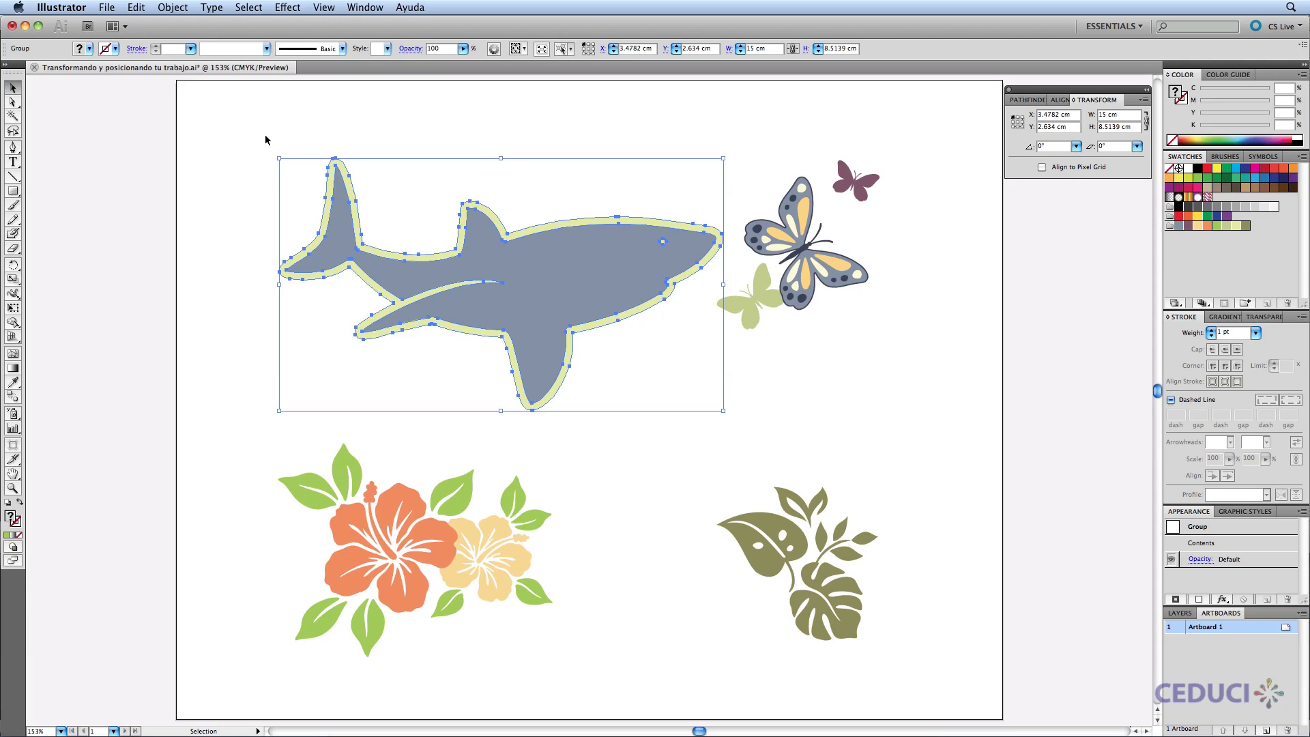
key(super+z)
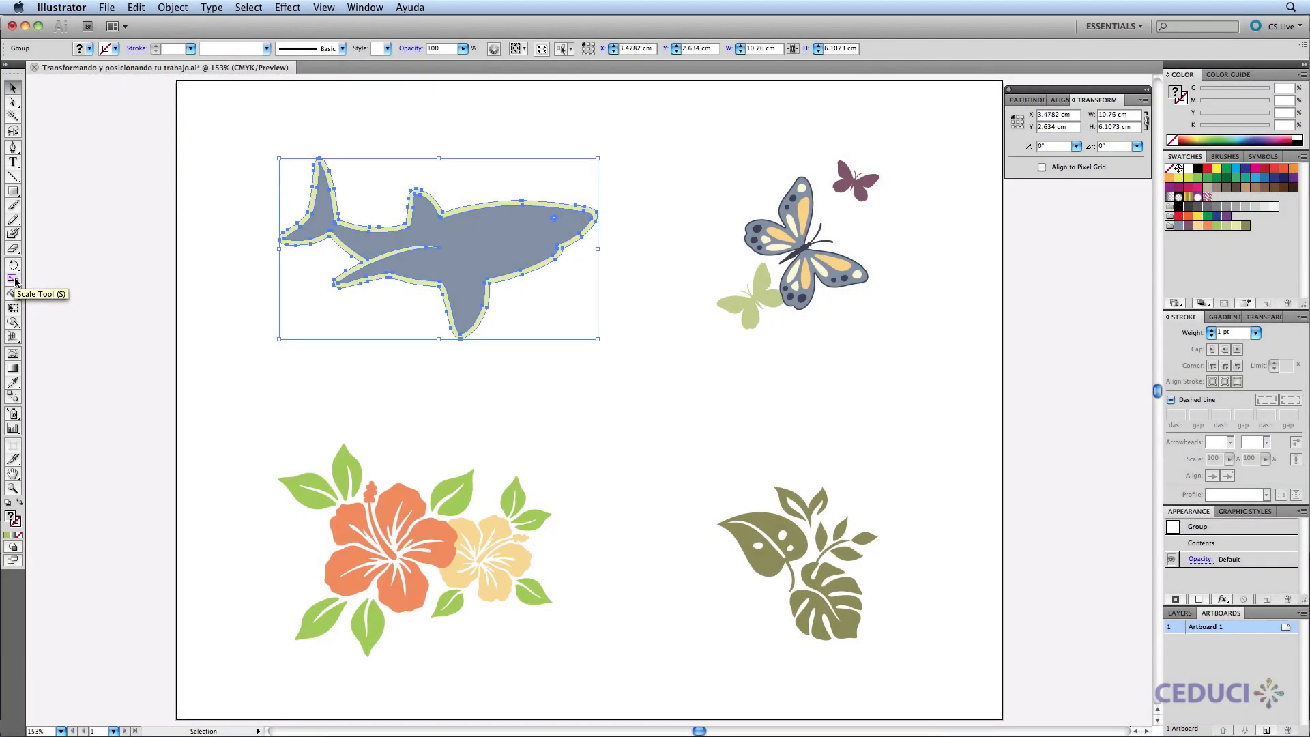
Step: Scale the shark freehand about its center to about 14.31 cm wide by 8.12 cm high, and undo the scaling
click(13, 279)
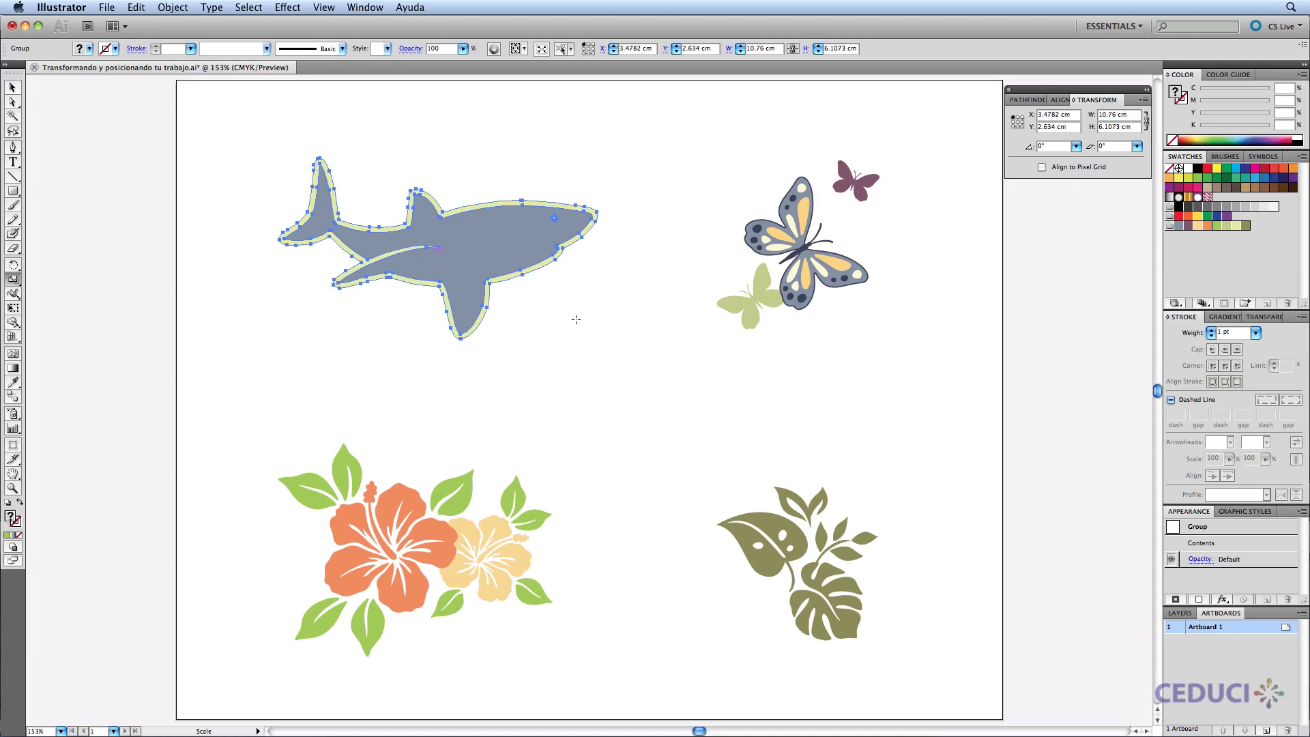
drag(558, 313, 593, 344)
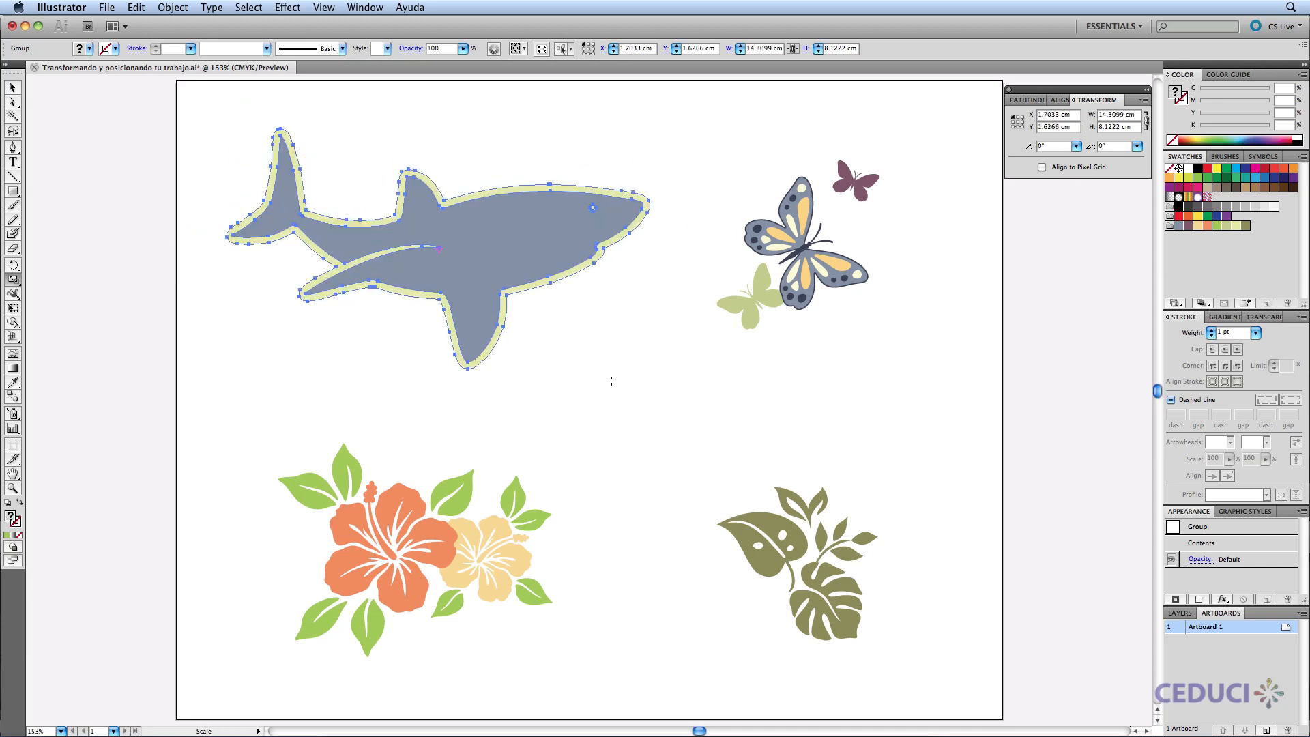
key(super+z)
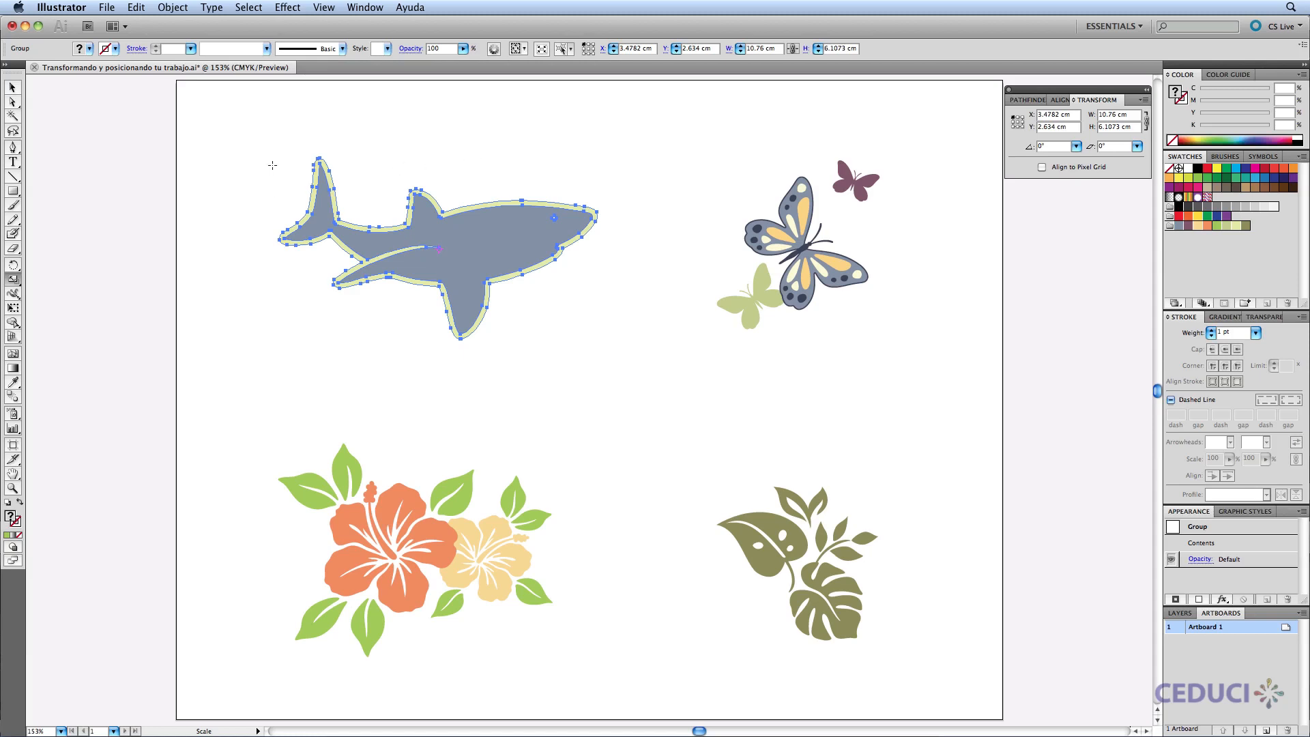
Step: Place the scaling origin just above the shark's tail, enlarge the shark to about 15.63 cm by 8.87 cm, and undo the scaling
click(251, 258)
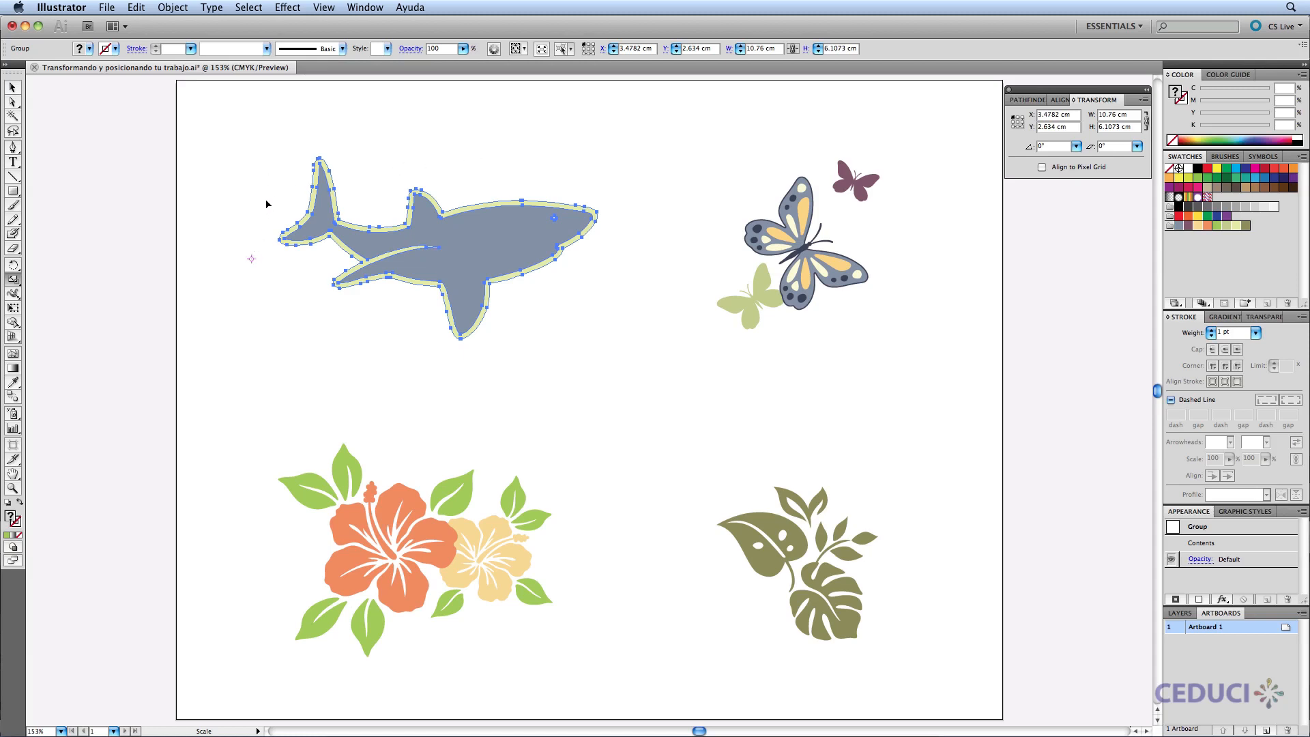
click(284, 148)
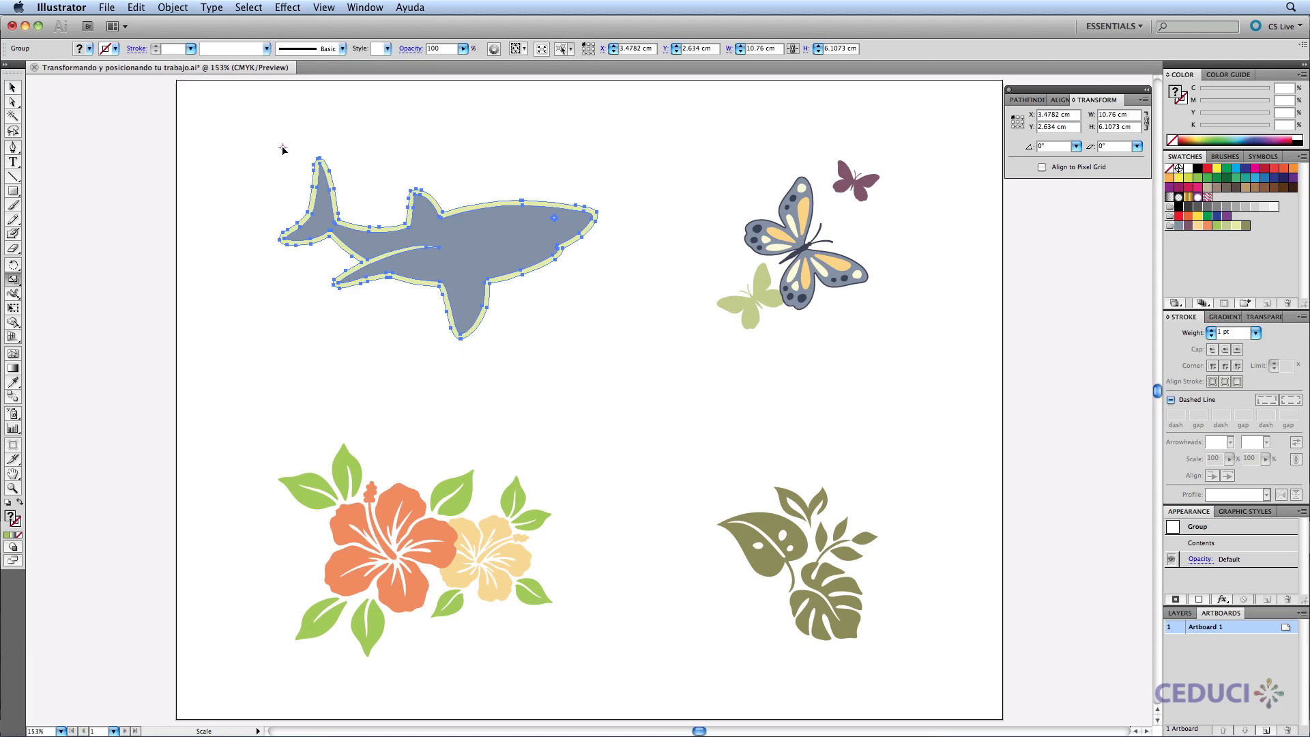
click(610, 168)
click(279, 149)
drag(537, 308, 647, 371)
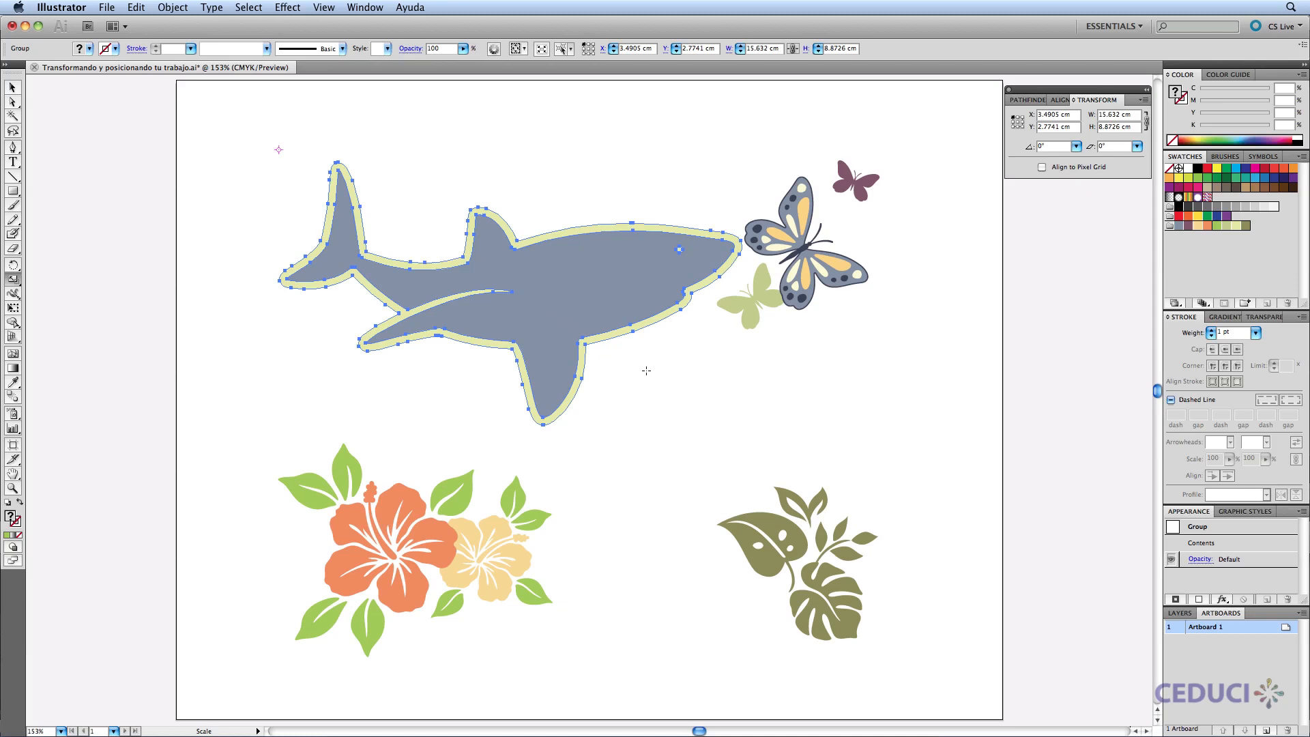
key(super+z)
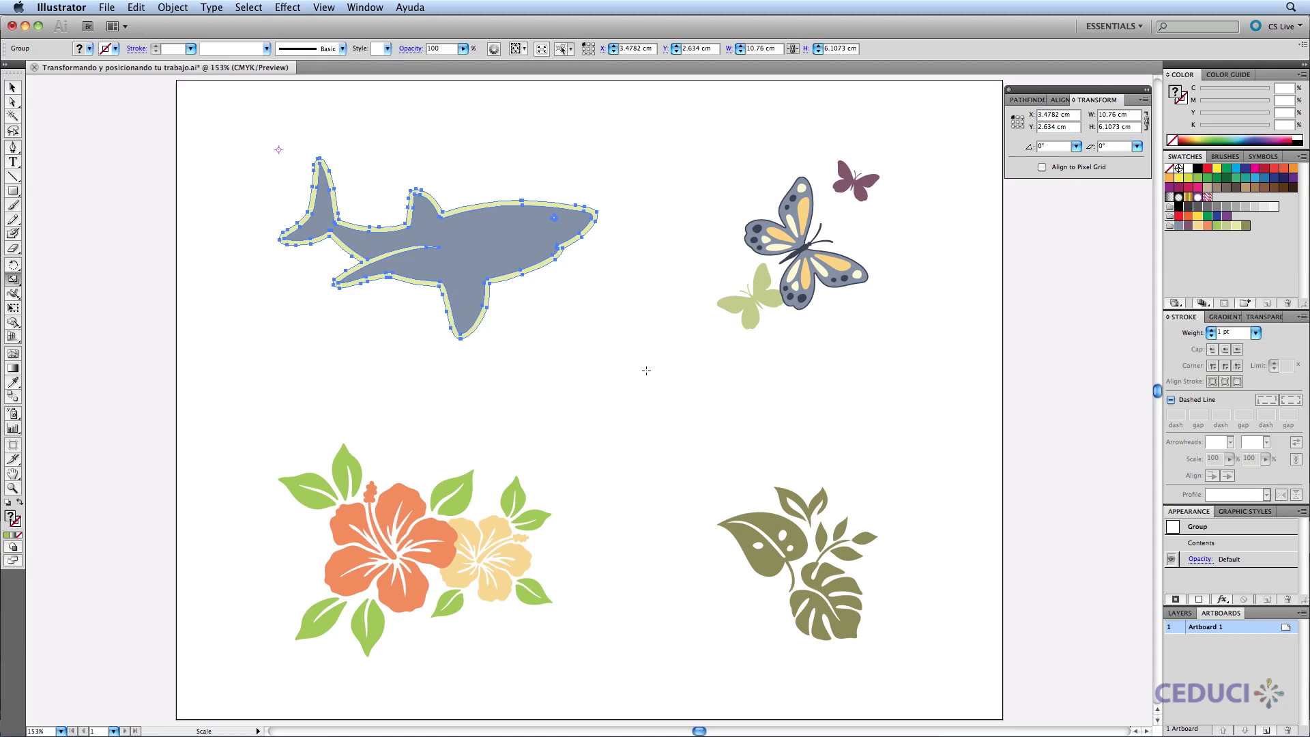
Step: Scale the shark uniformly to 200% about its center using exact Scale options, and undo the scaling
double_click(13, 280)
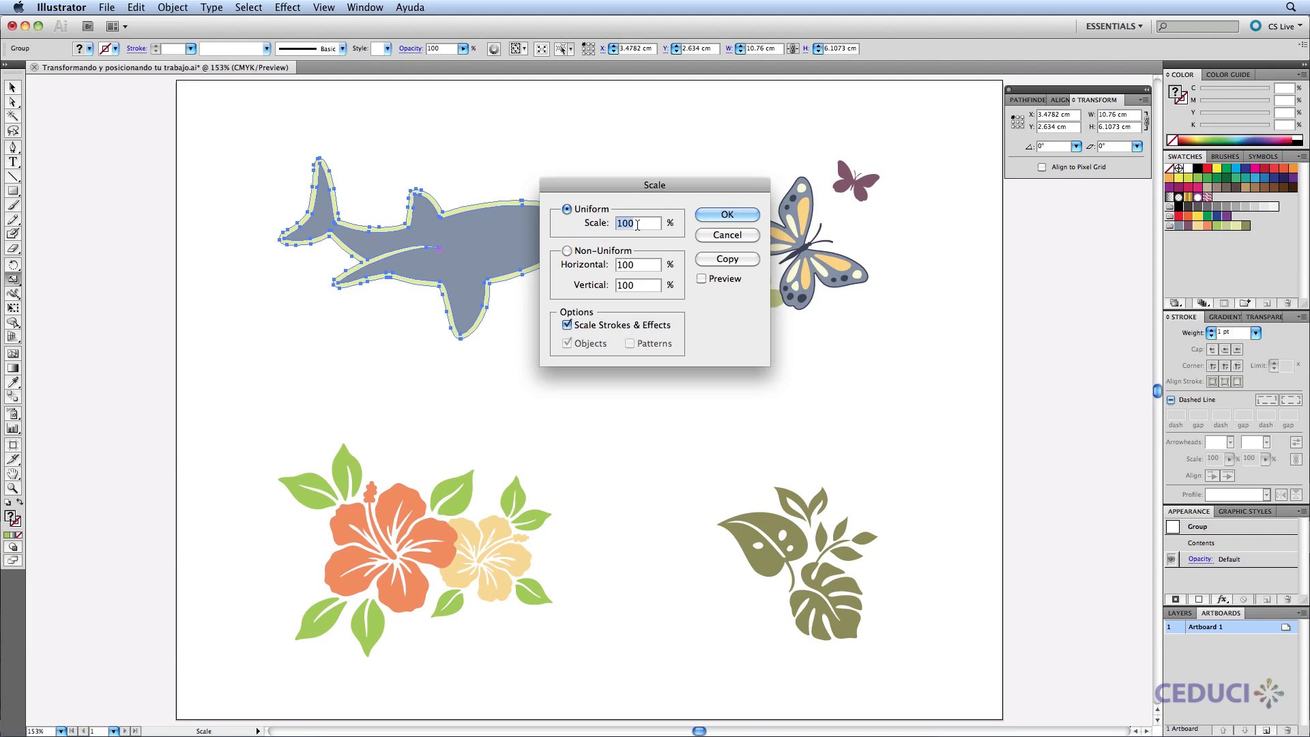
text(200)
click(710, 215)
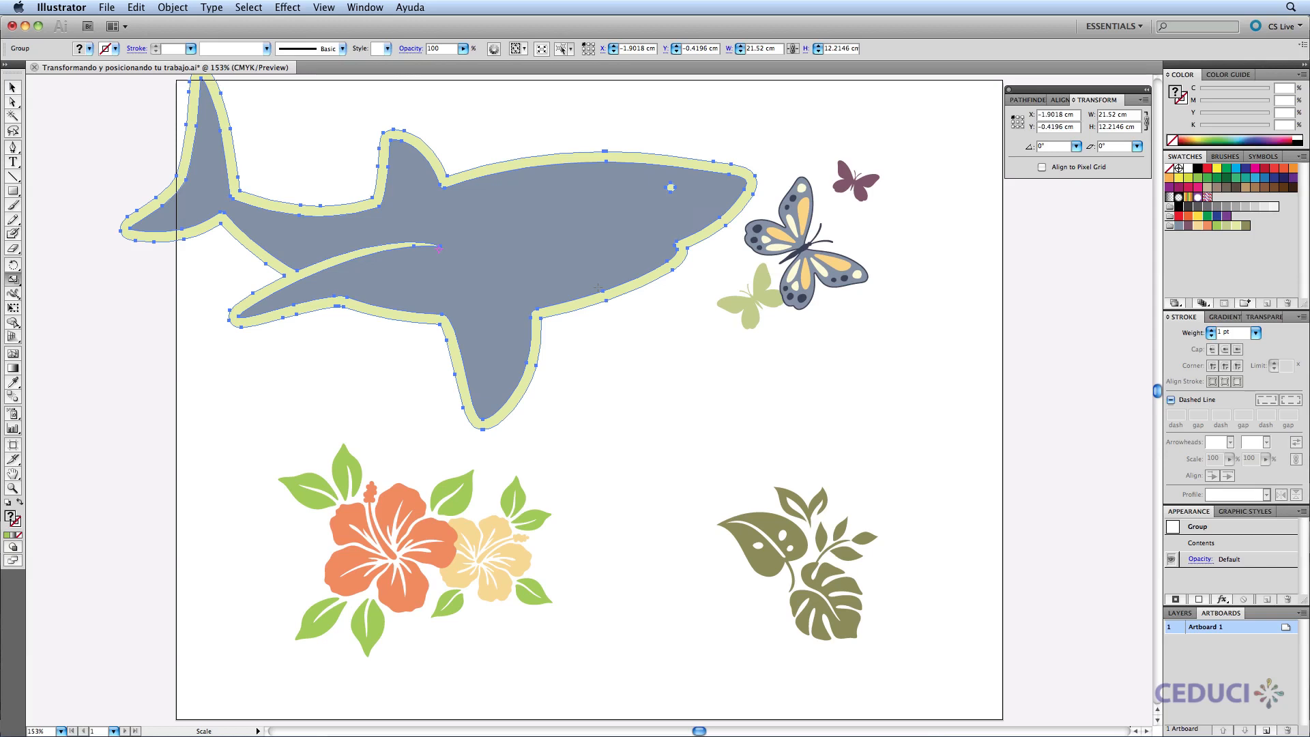
key(ctrl+z)
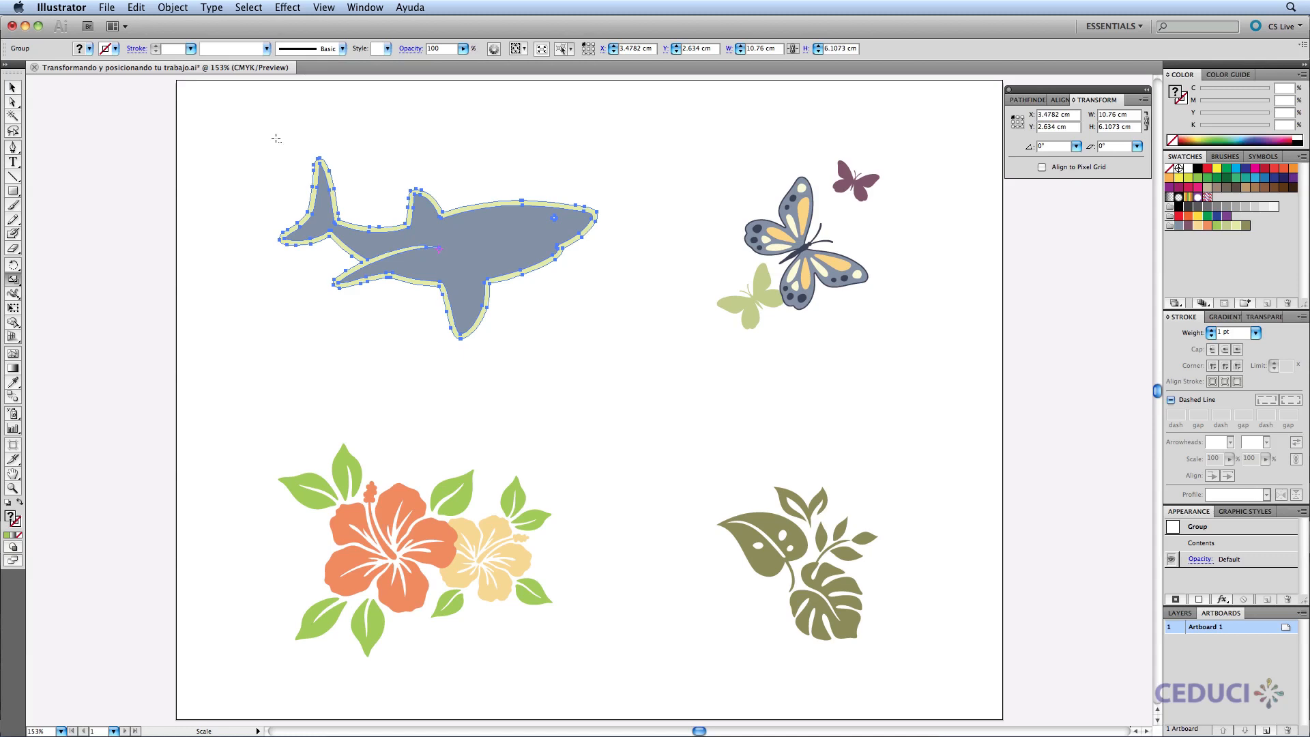
Step: Scale the shark uniformly to 200% from a custom origin just outside its upper-left corner
alt+click(276, 139)
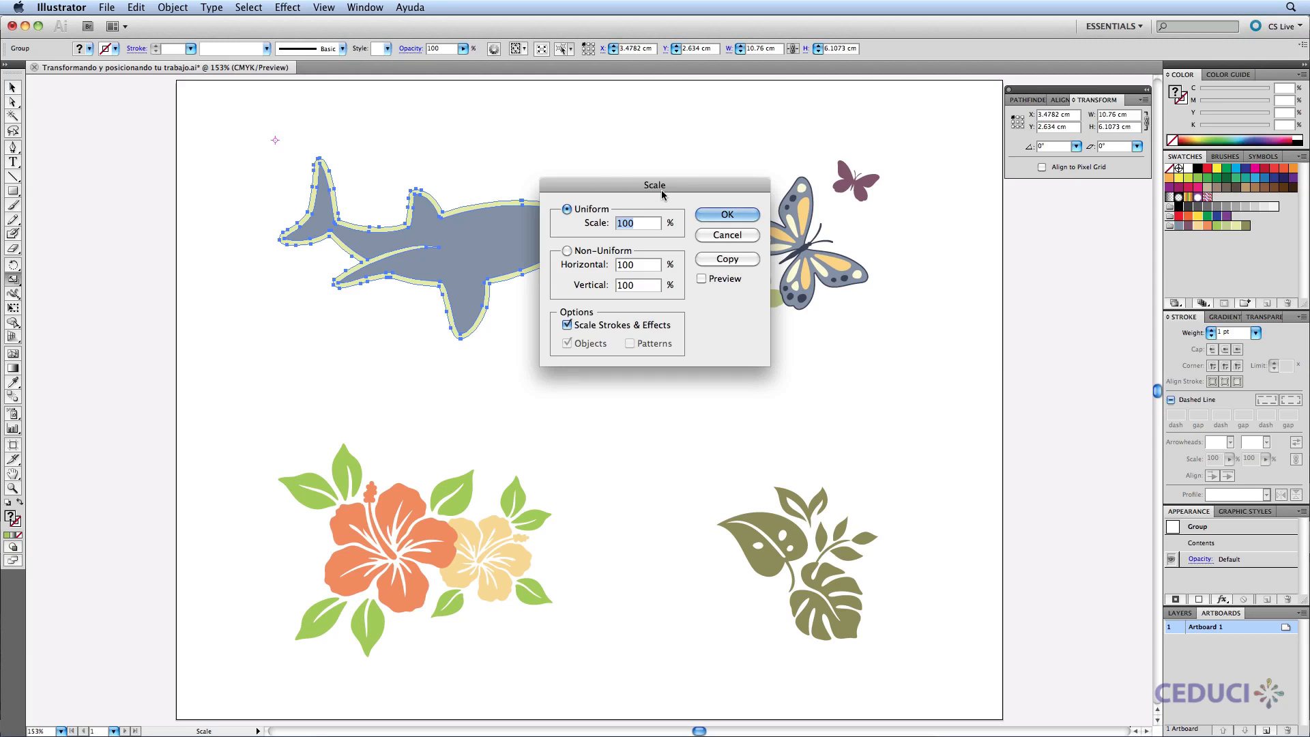
text(200)
click(730, 214)
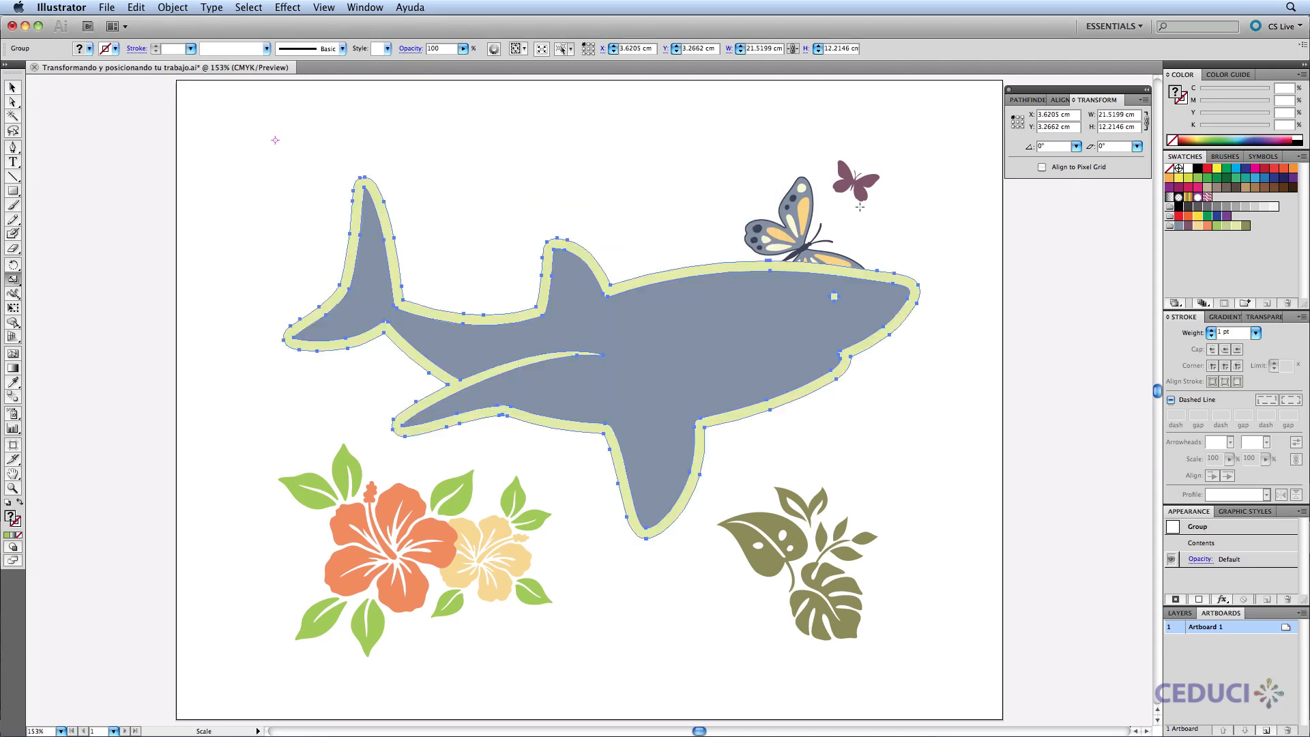